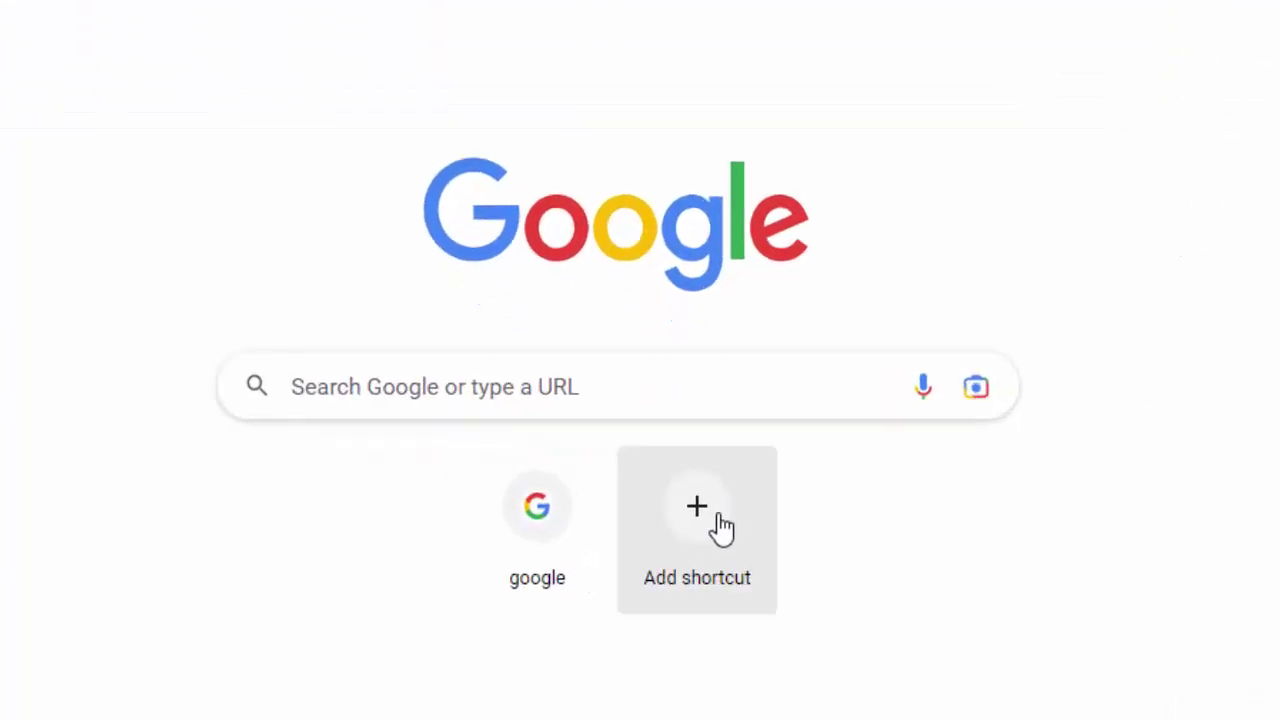
{"action": "left_click", "coordinate": [706, 533]}
{"action": "type", "text": "google"}
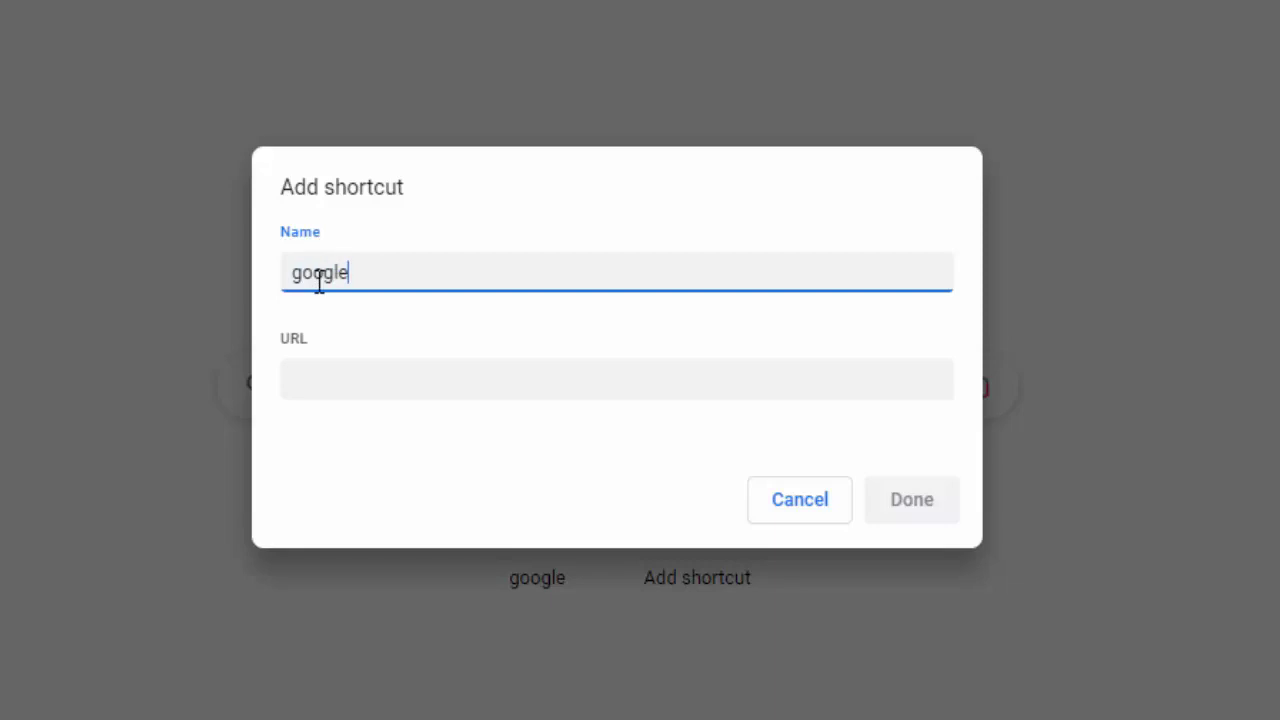
{"action": "left_click", "coordinate": [322, 360]}
{"action": "type", "text": "www.google"}
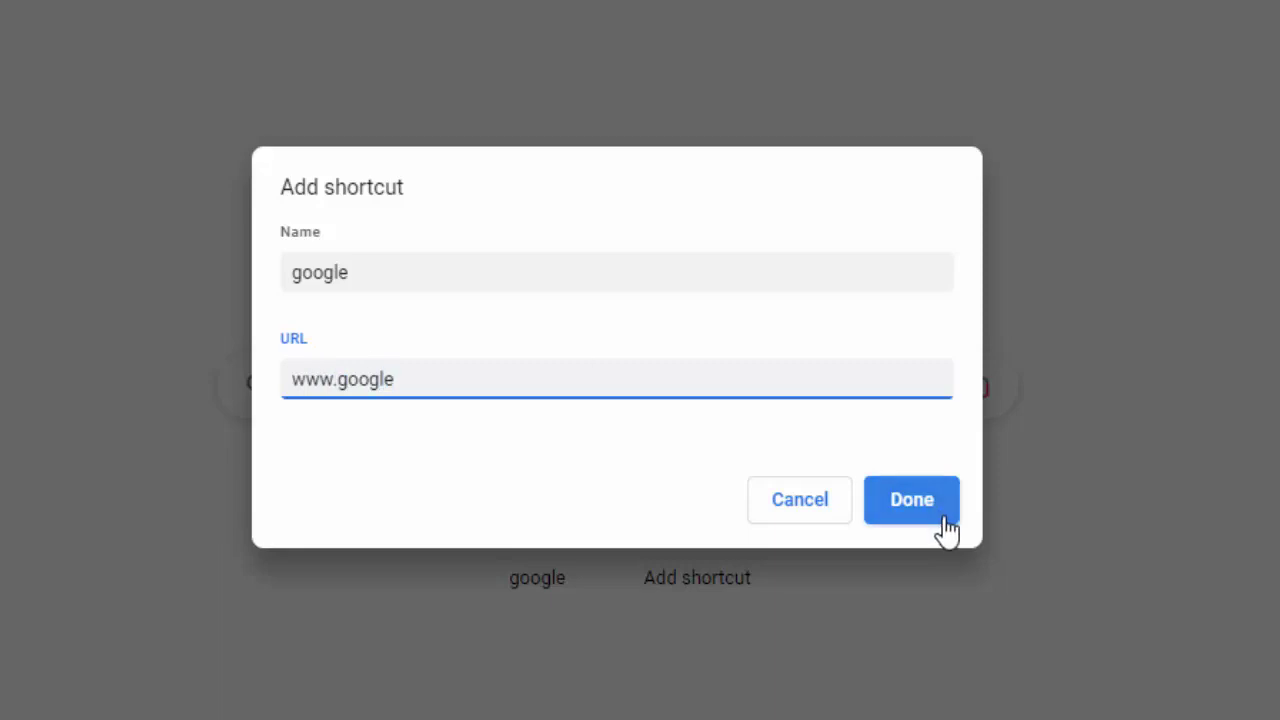
{"action": "left_click", "coordinate": [937, 517]}
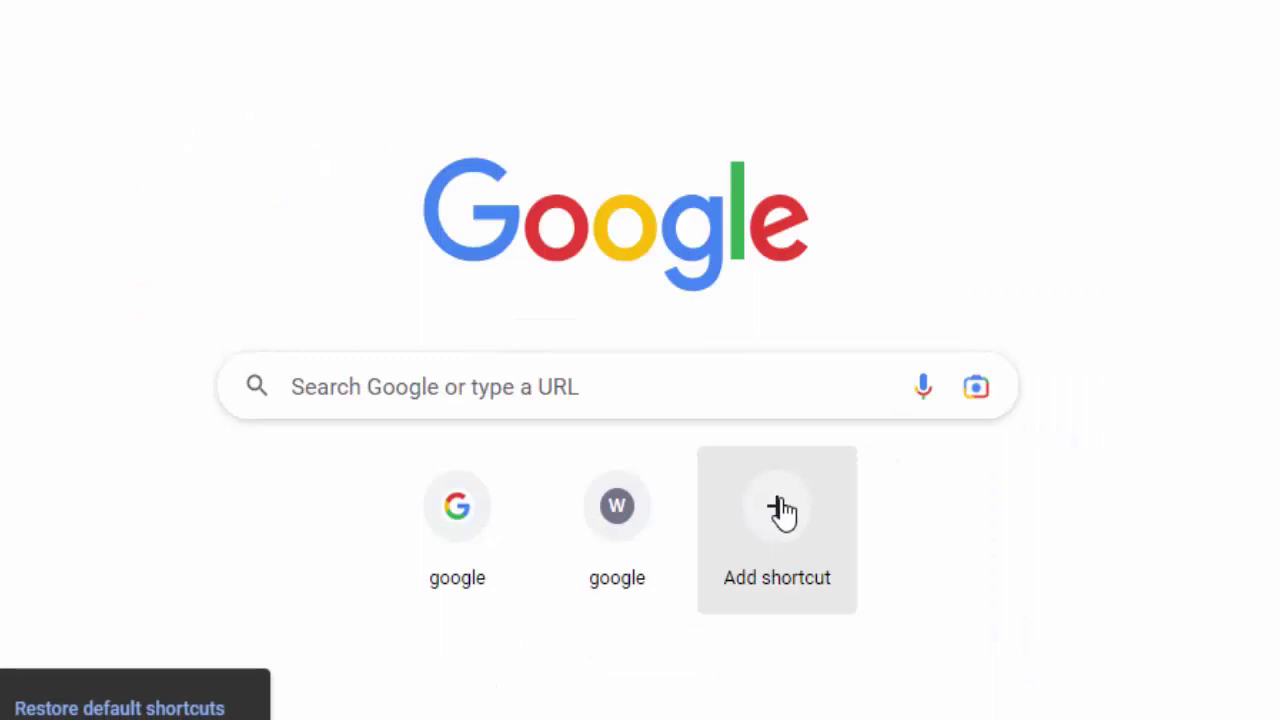
{"action": "left_click", "coordinate": [772, 512]}
{"action": "type", "text": "youtube"}
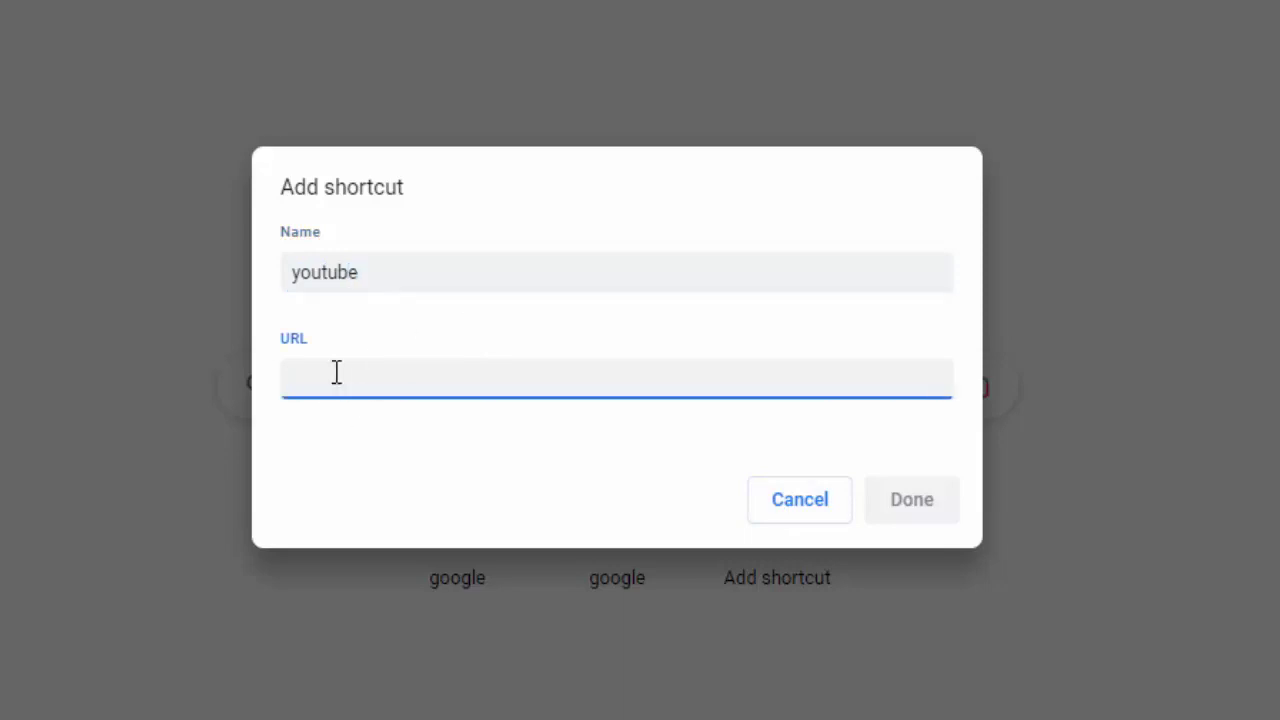
{"action": "type", "text": "www.youtube"}
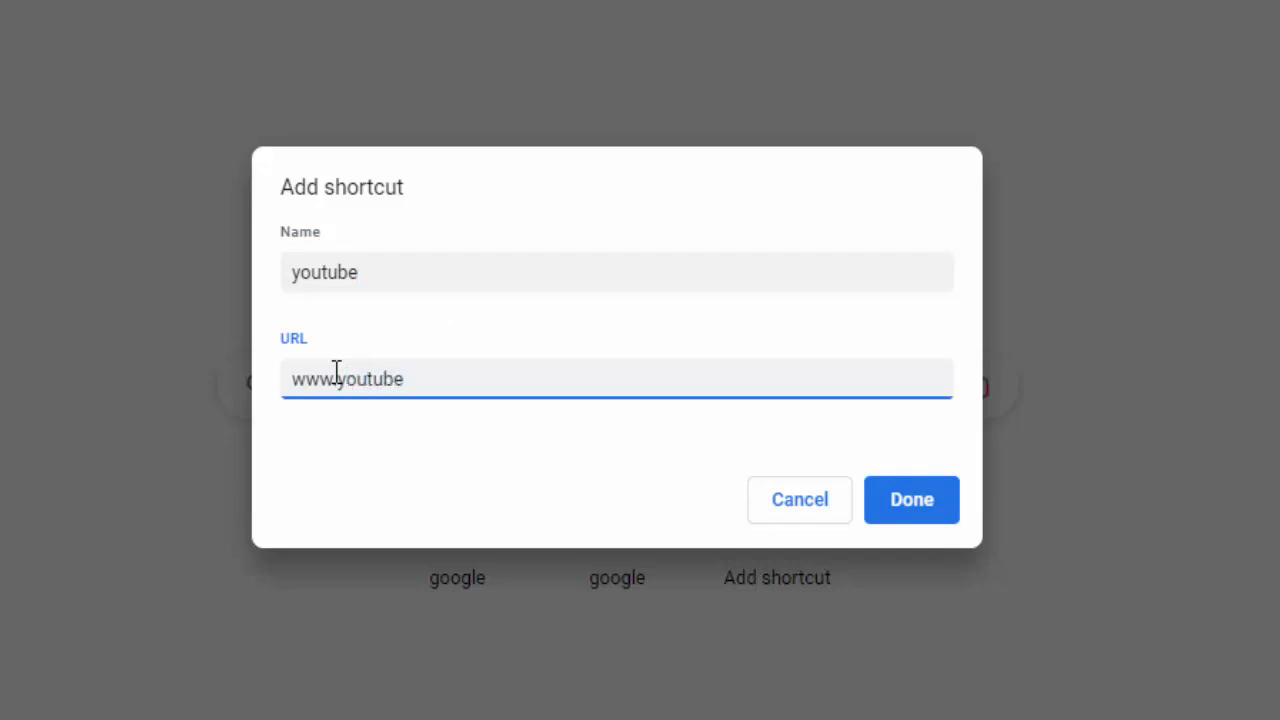
{"action": "type", "text": "om"}
{"action": "left_click", "coordinate": [900, 501]}
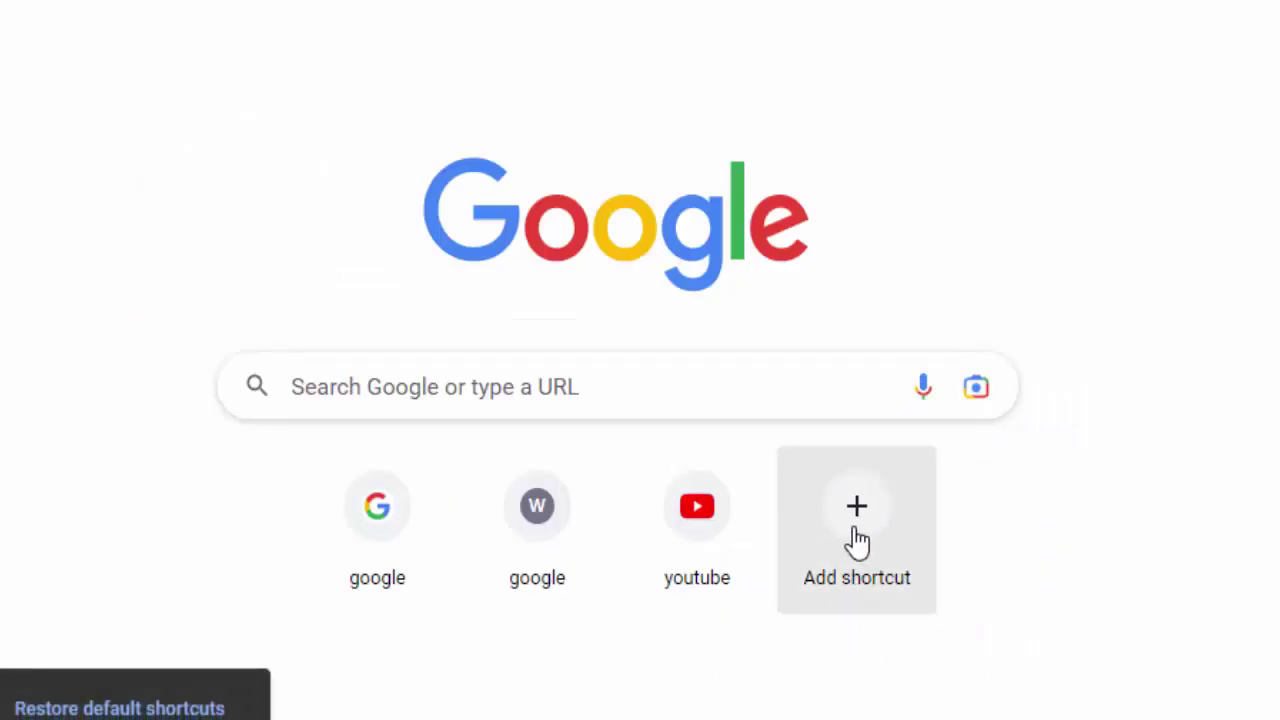
{"action": "left_click", "coordinate": [852, 535]}
{"action": "type", "text": "meroshare"}
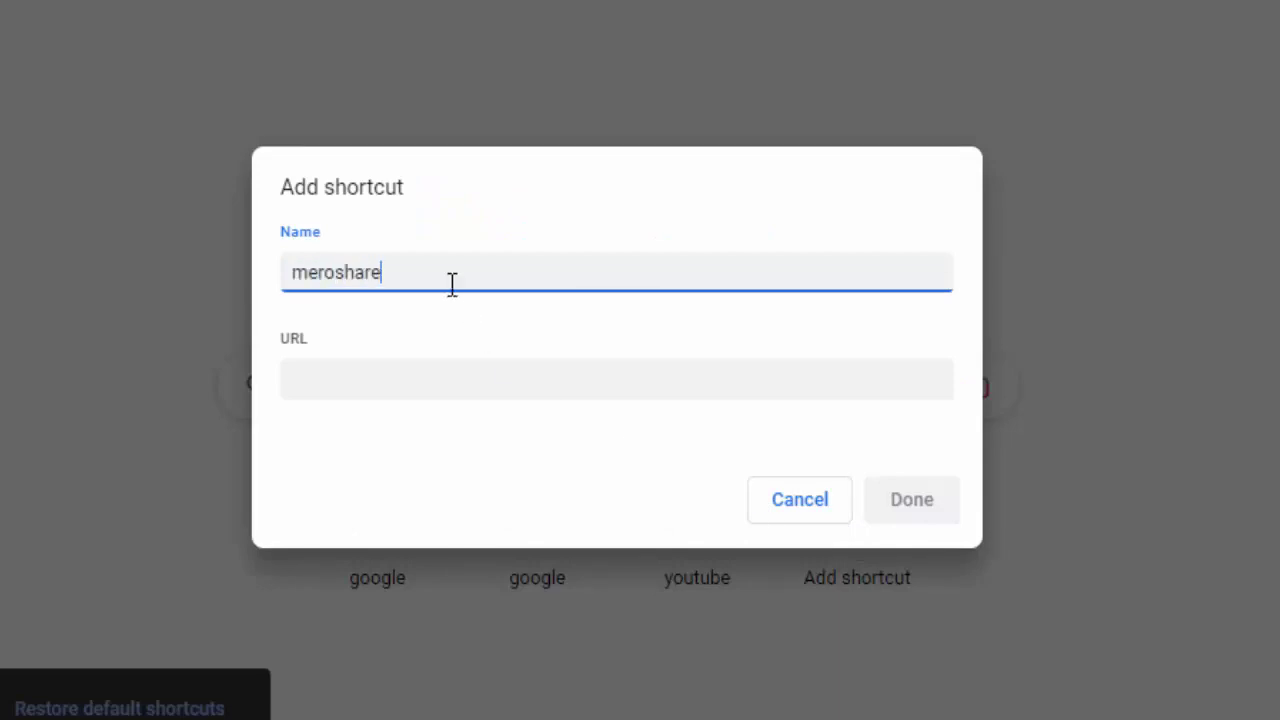
{"action": "left_click", "coordinate": [394, 360]}
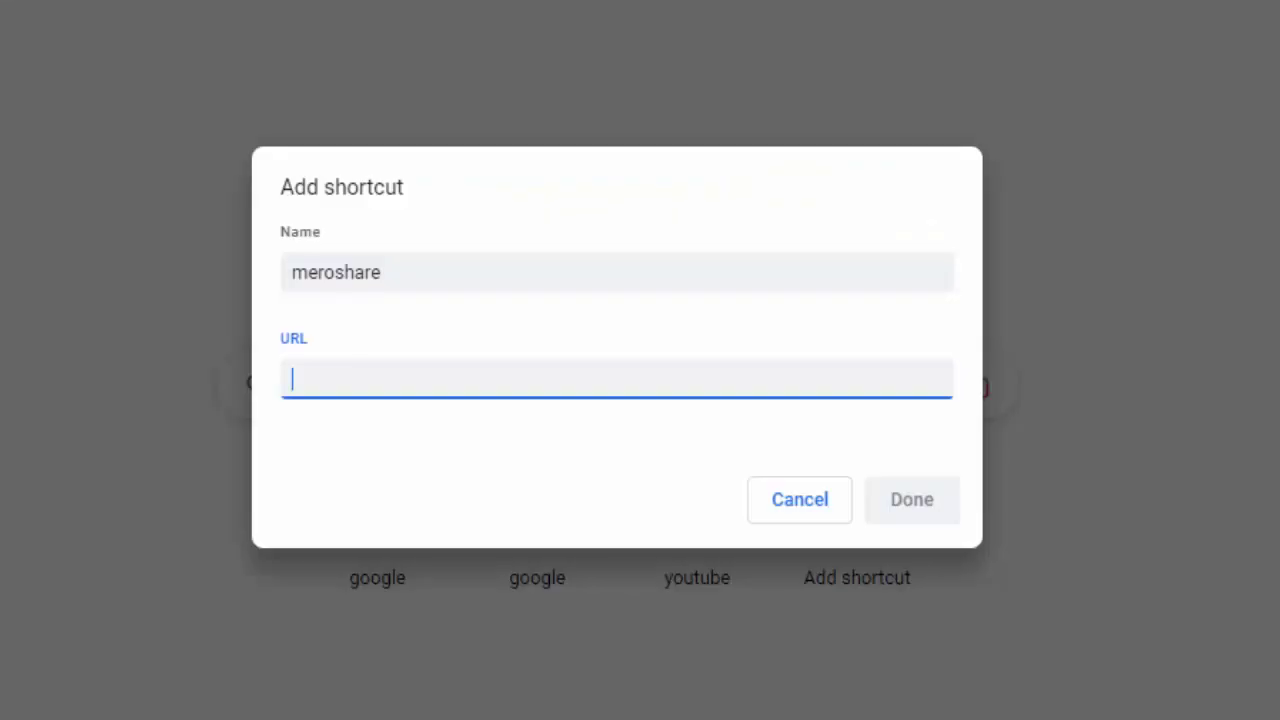
{"action": "type", "text": "https://meroshare.cdsc.com.np/#/login"}
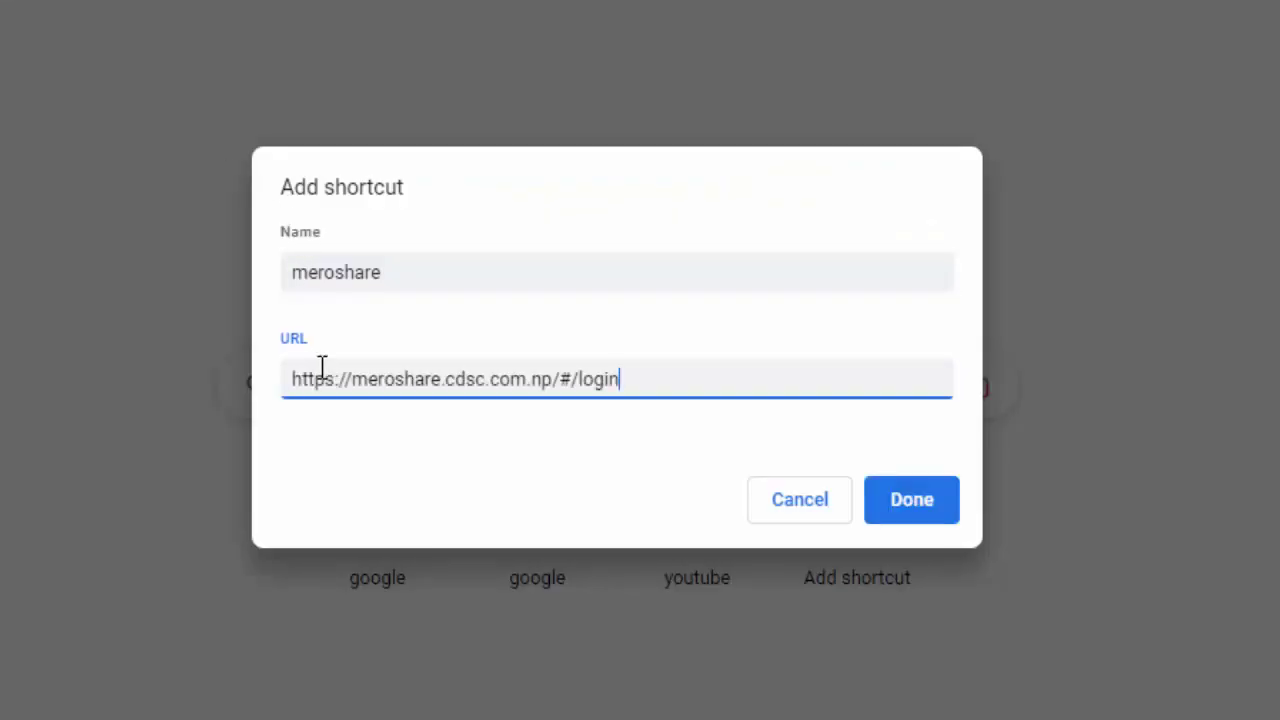
{"action": "left_click", "coordinate": [938, 505]}
{"action": "left_click", "coordinate": [787, 535]}
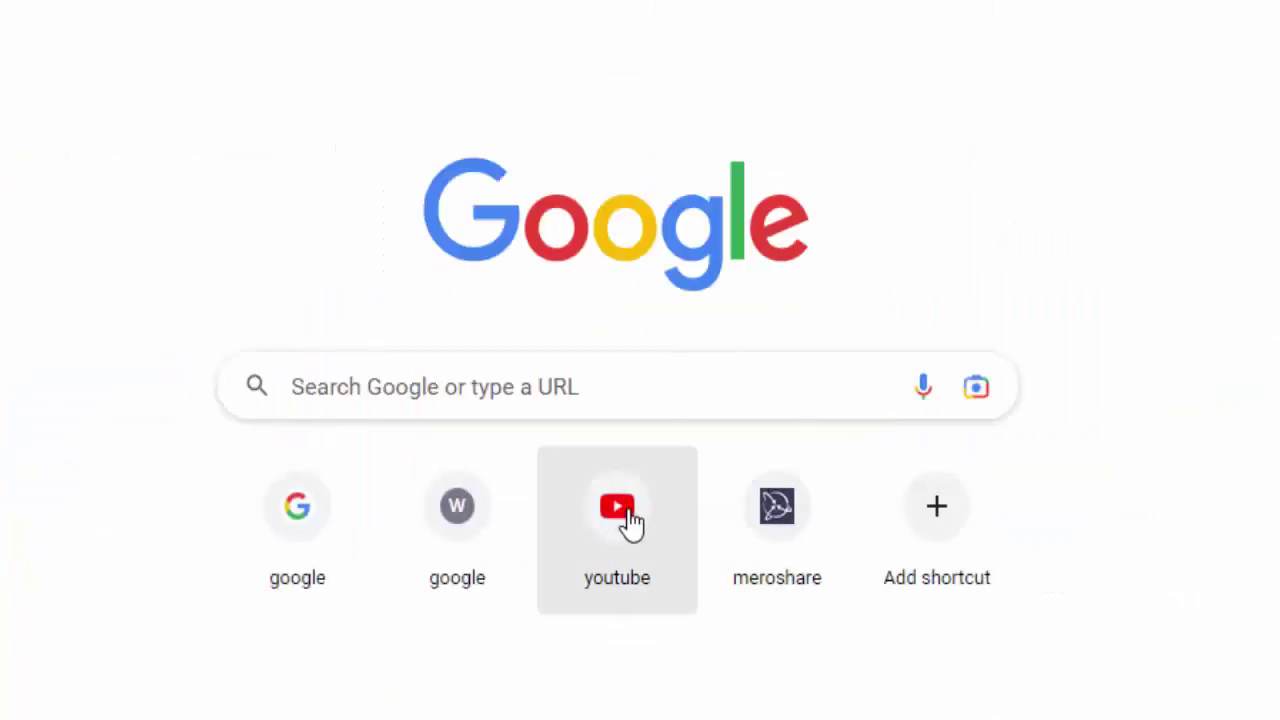
{"action": "mouse_move", "coordinate": [651, 523]}
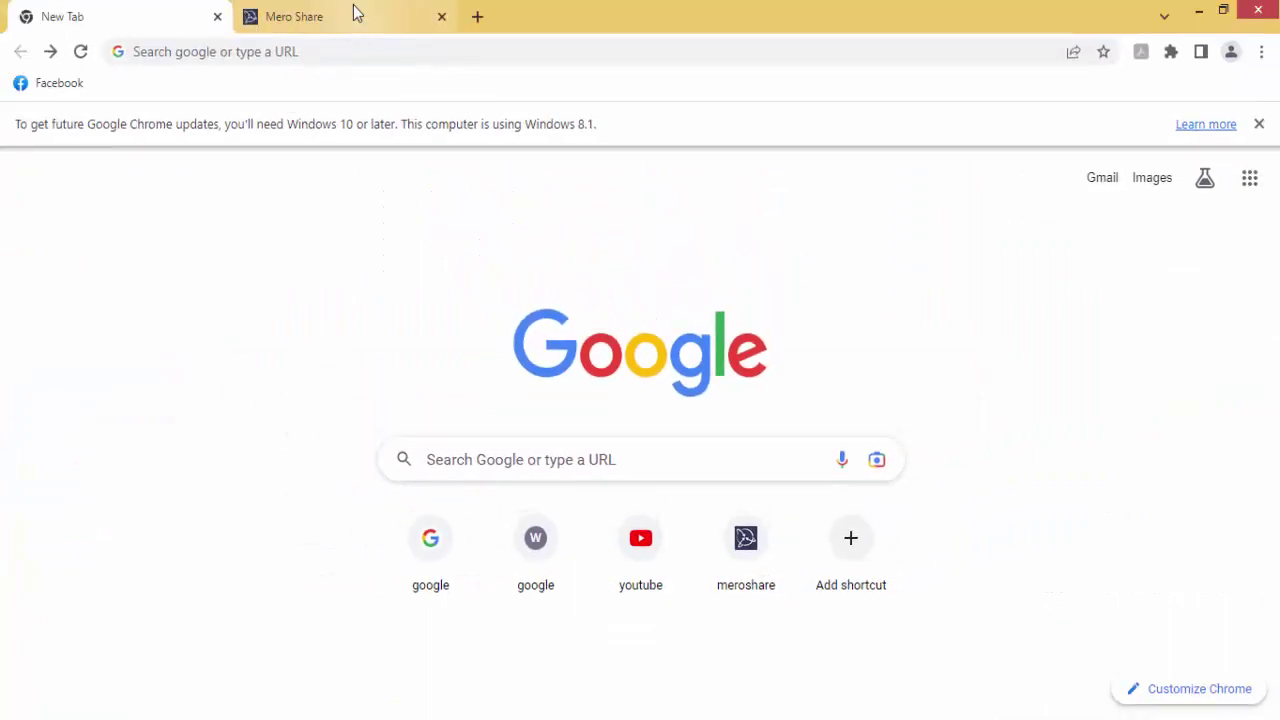
In the Mero Share tab, search Google for 'apple media'
{"action": "left_click", "coordinate": [340, 15]}
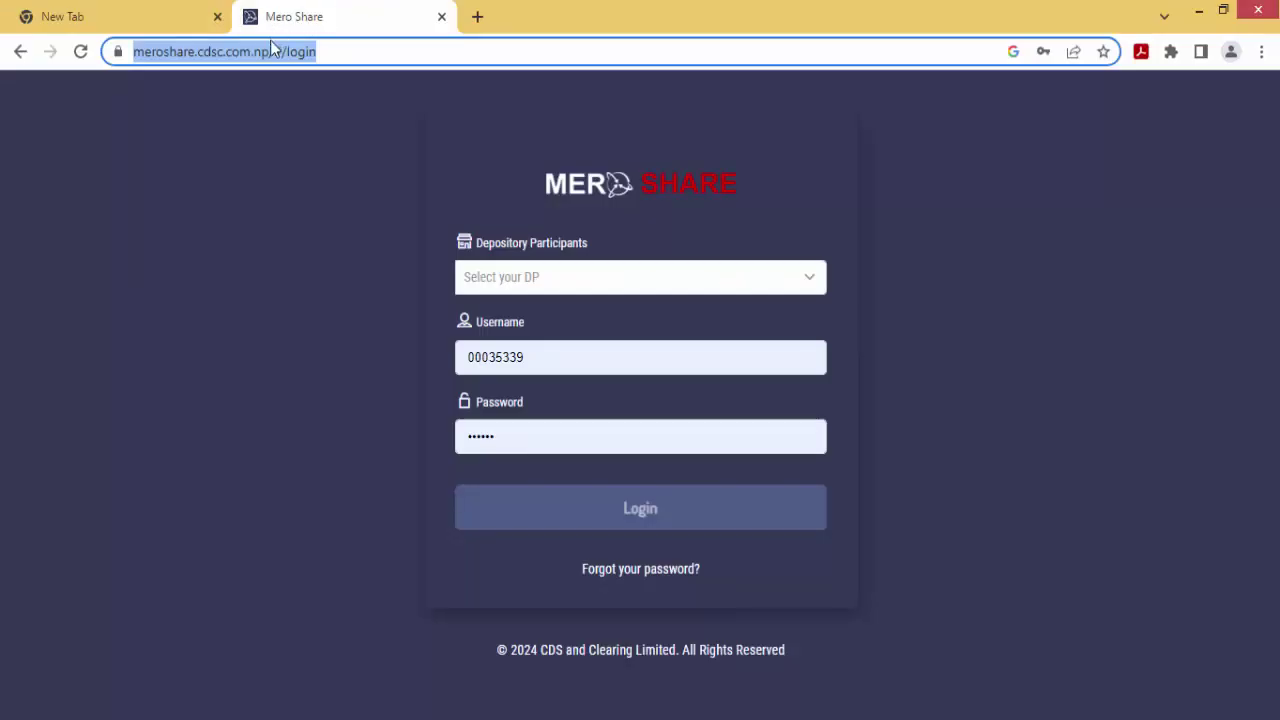
{"action": "type", "text": "apple "}
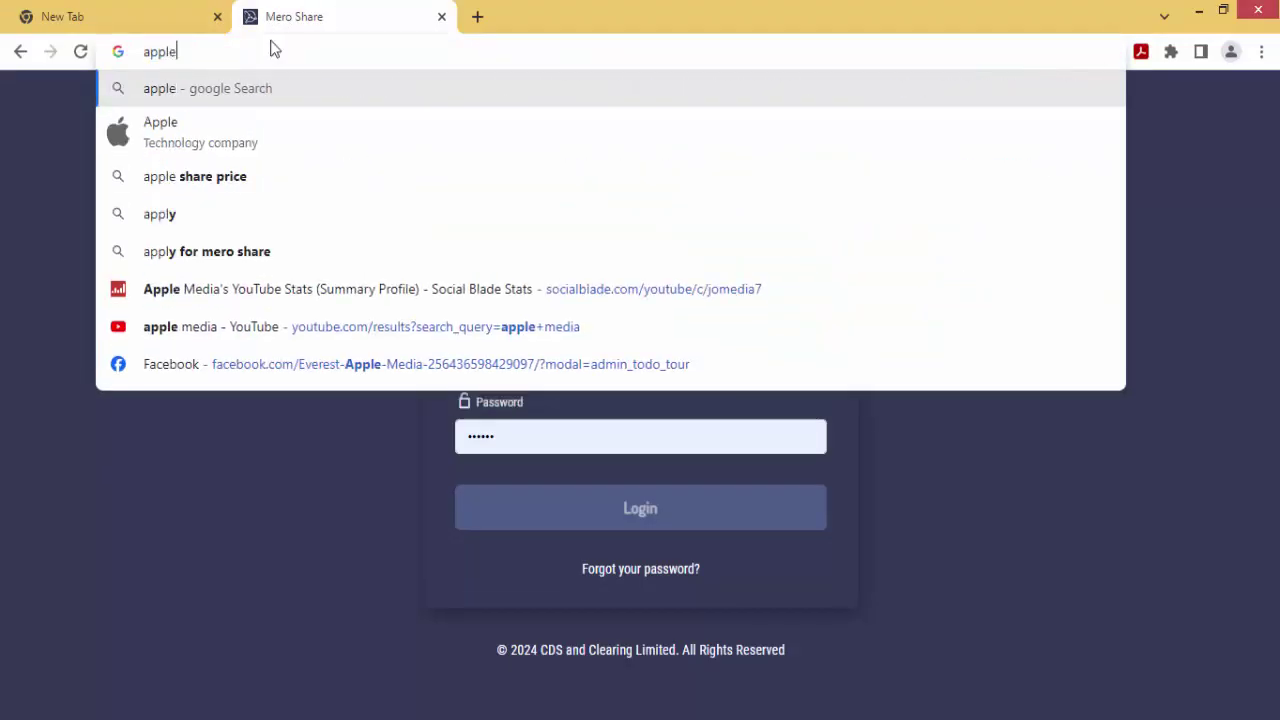
{"action": "type", "text": "med"}
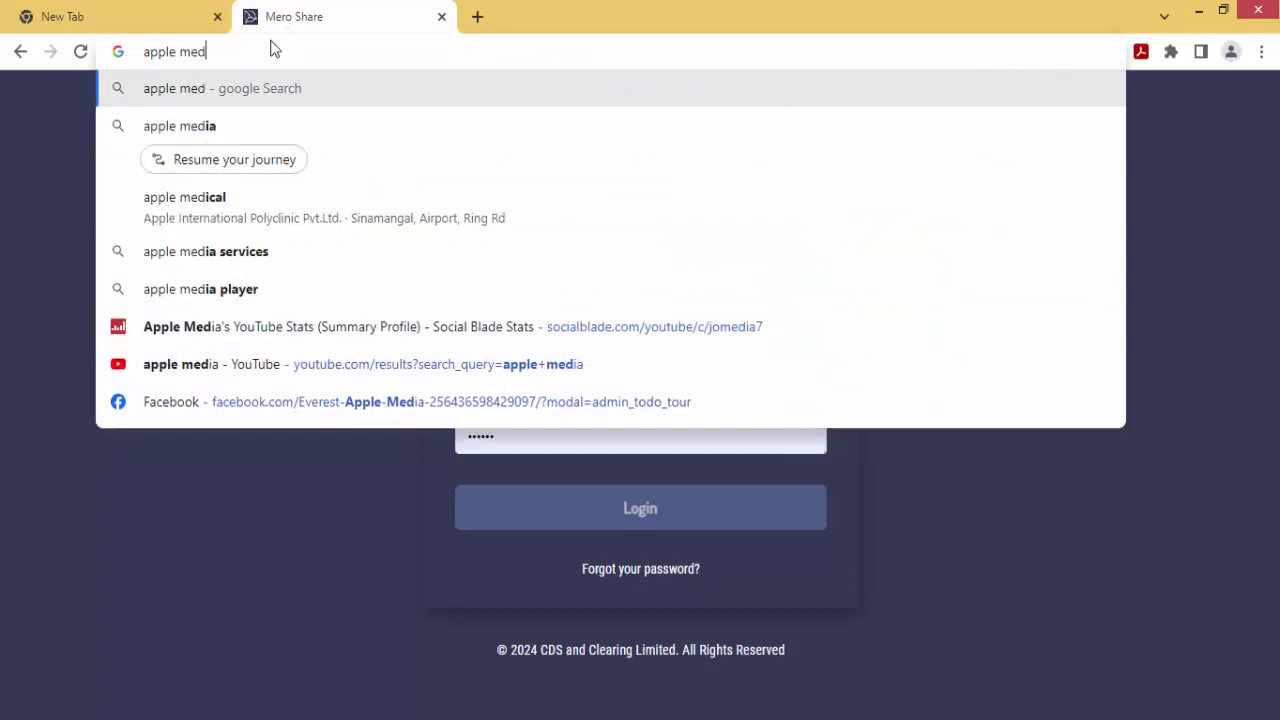
{"action": "type", "text": "ia"}
{"action": "key", "text": "Return"}
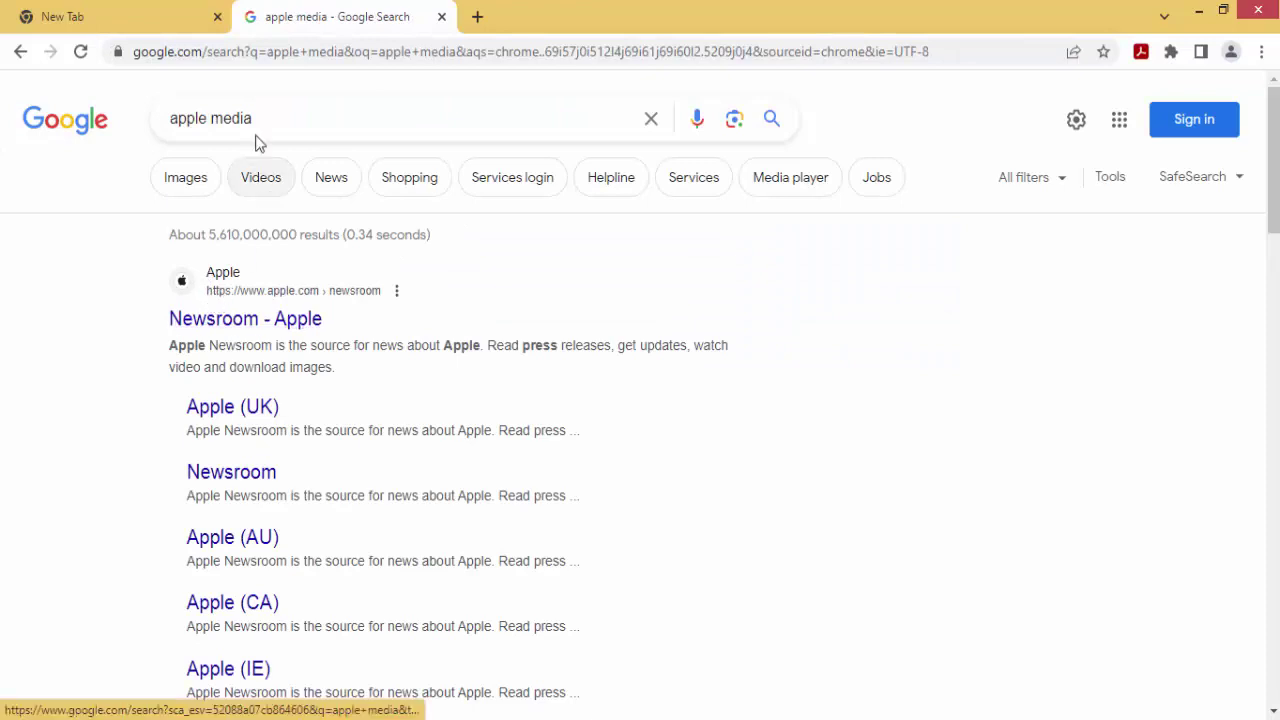
Replace the query with 'youtube' and open YouTube's home page from the results
{"action": "left_click_drag", "start_coordinate": [271, 118], "coordinate": [100, 143]}
{"action": "type", "text": "y"}
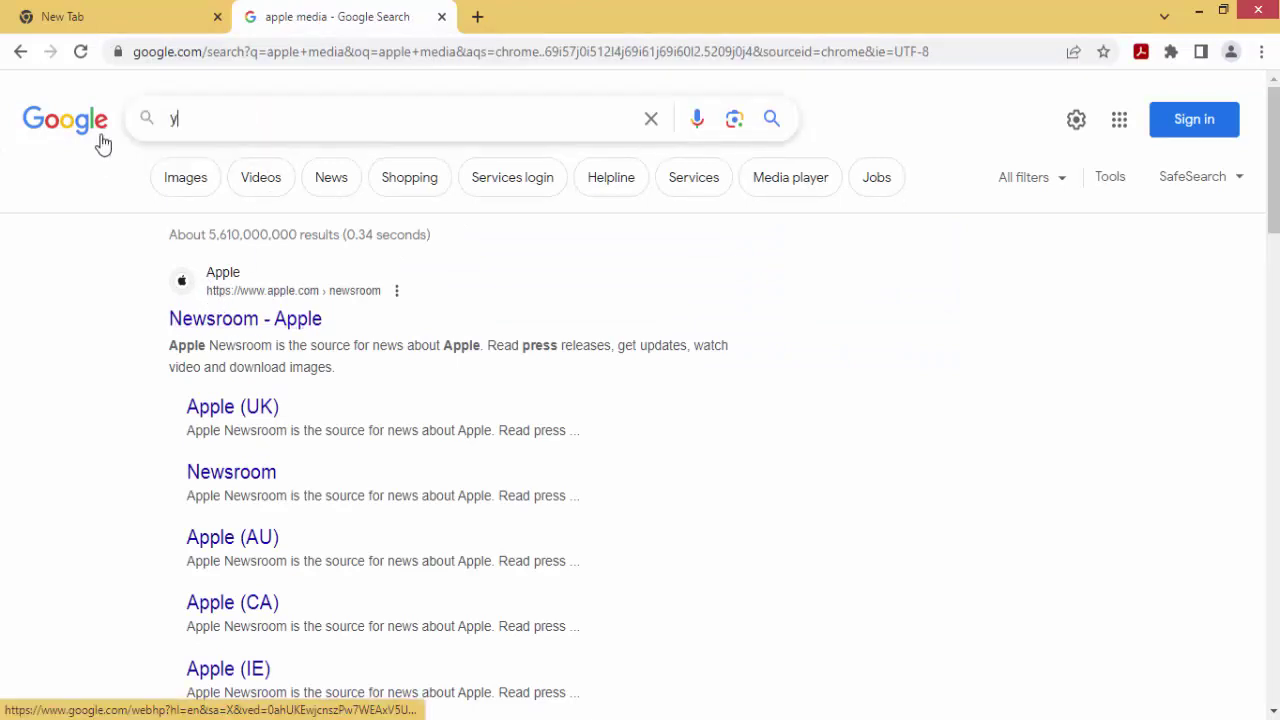
{"action": "type", "text": "outube"}
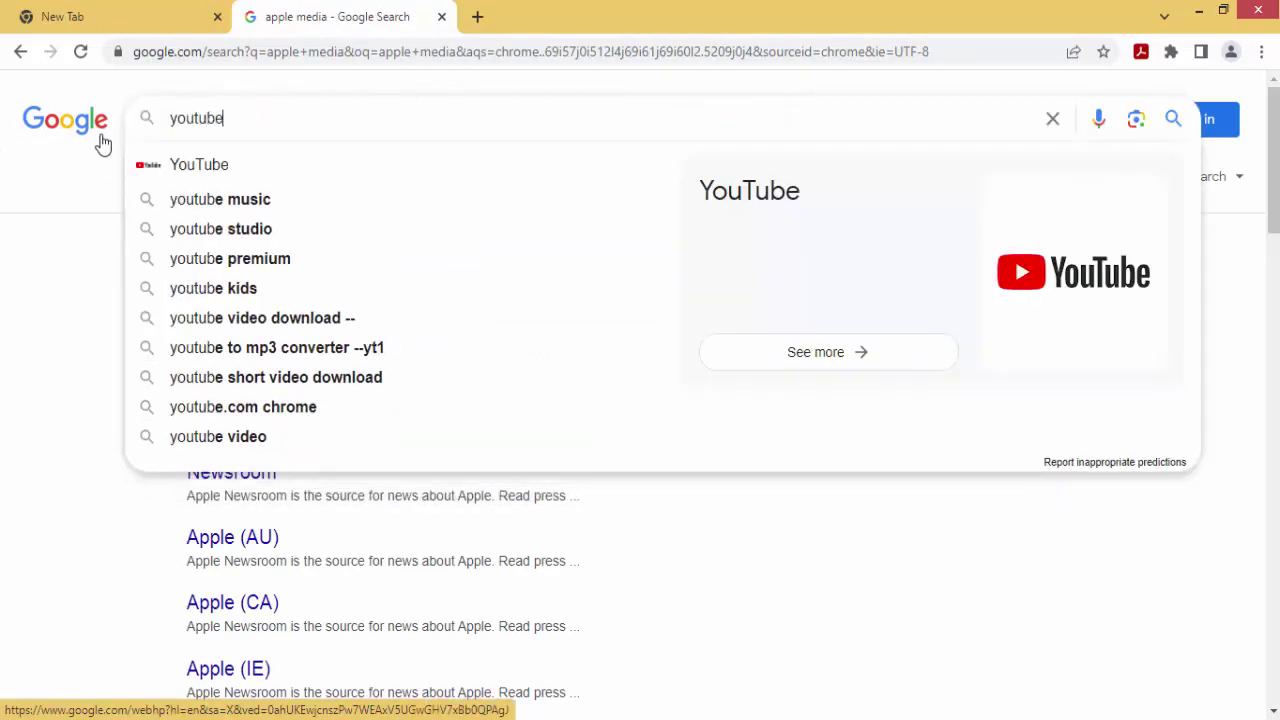
{"action": "left_click", "coordinate": [150, 172]}
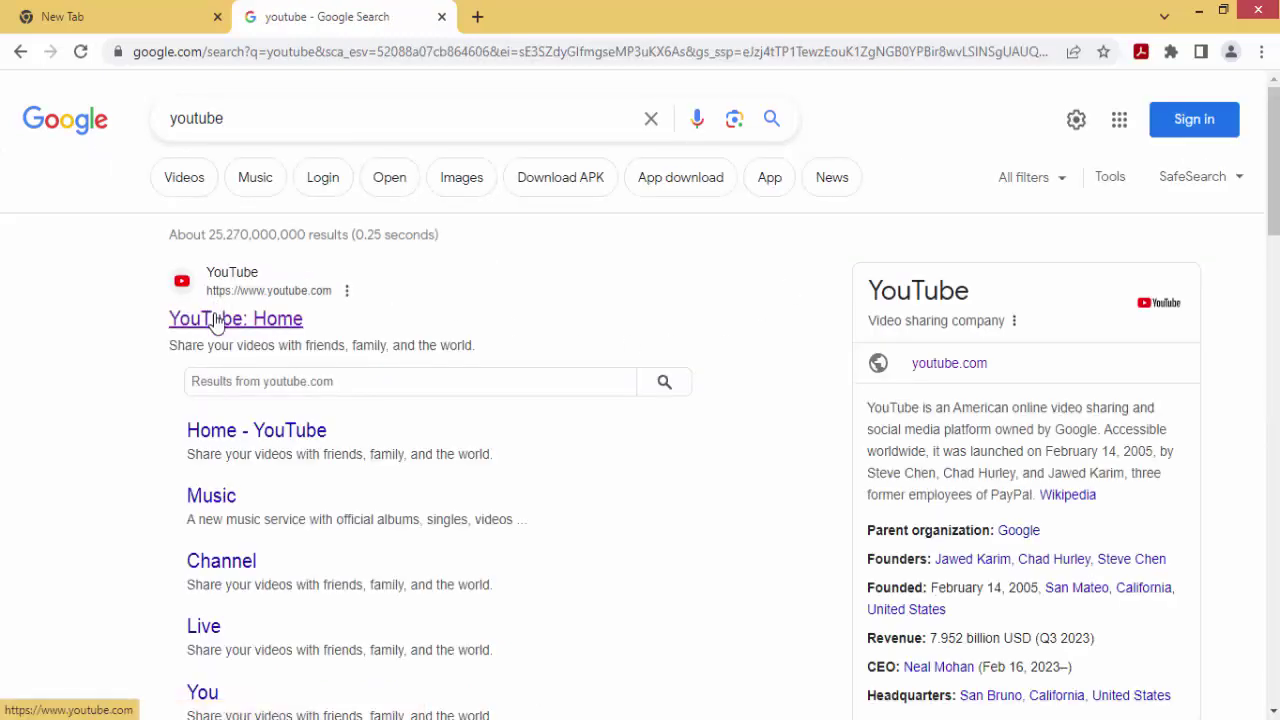
{"action": "left_click", "coordinate": [214, 319]}
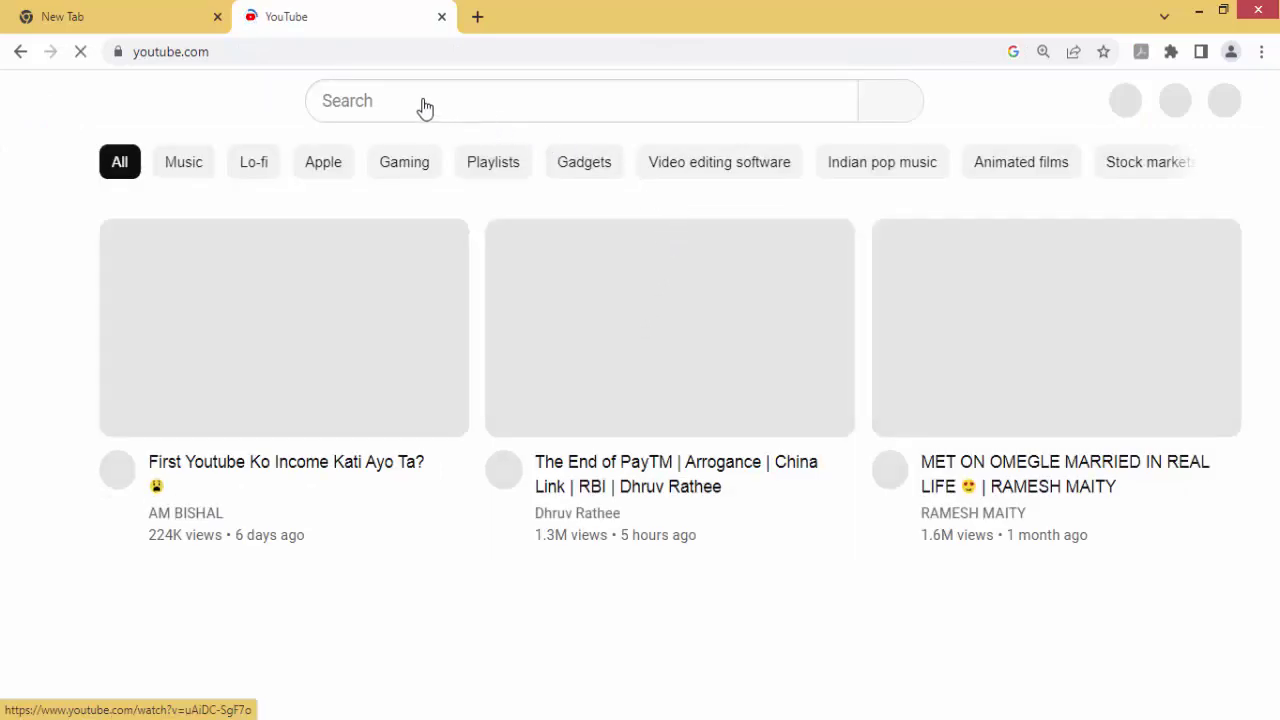
Search YouTube for 'apple medi' and open the Apple Media channel
{"action": "left_click", "coordinate": [424, 104]}
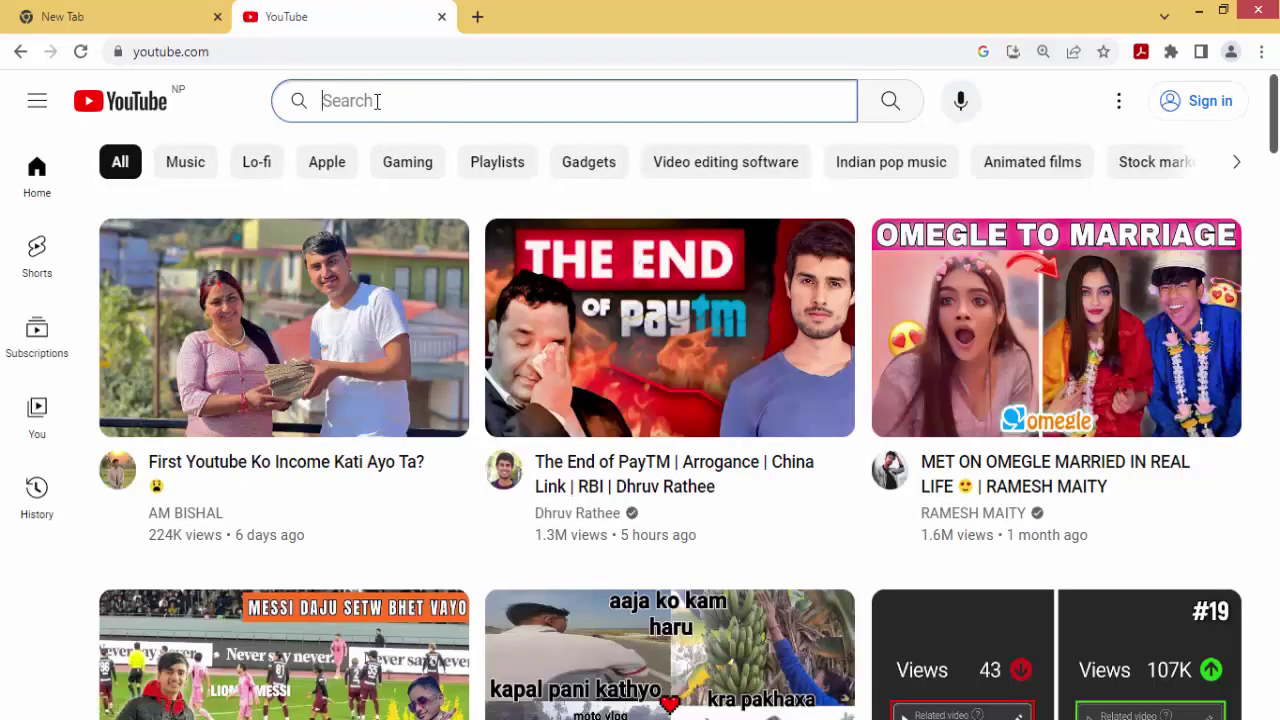
{"action": "type", "text": "apple "}
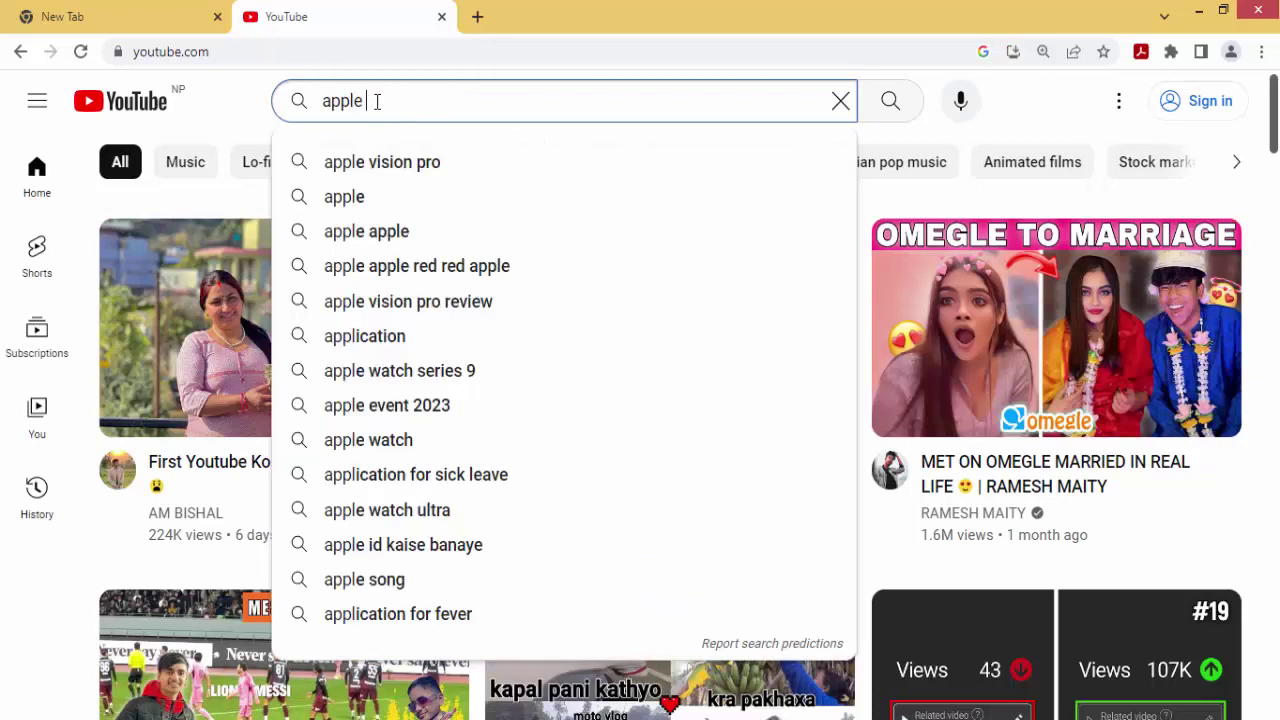
{"action": "type", "text": "media"}
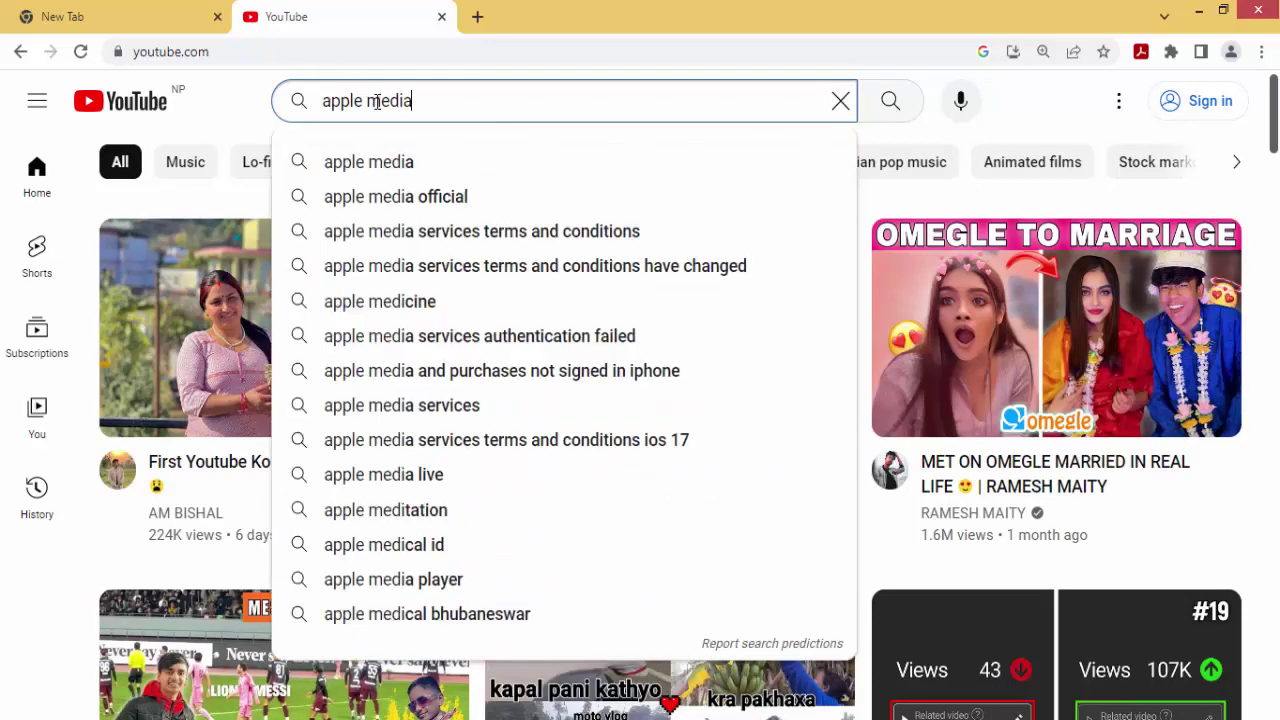
{"action": "key", "text": "Return"}
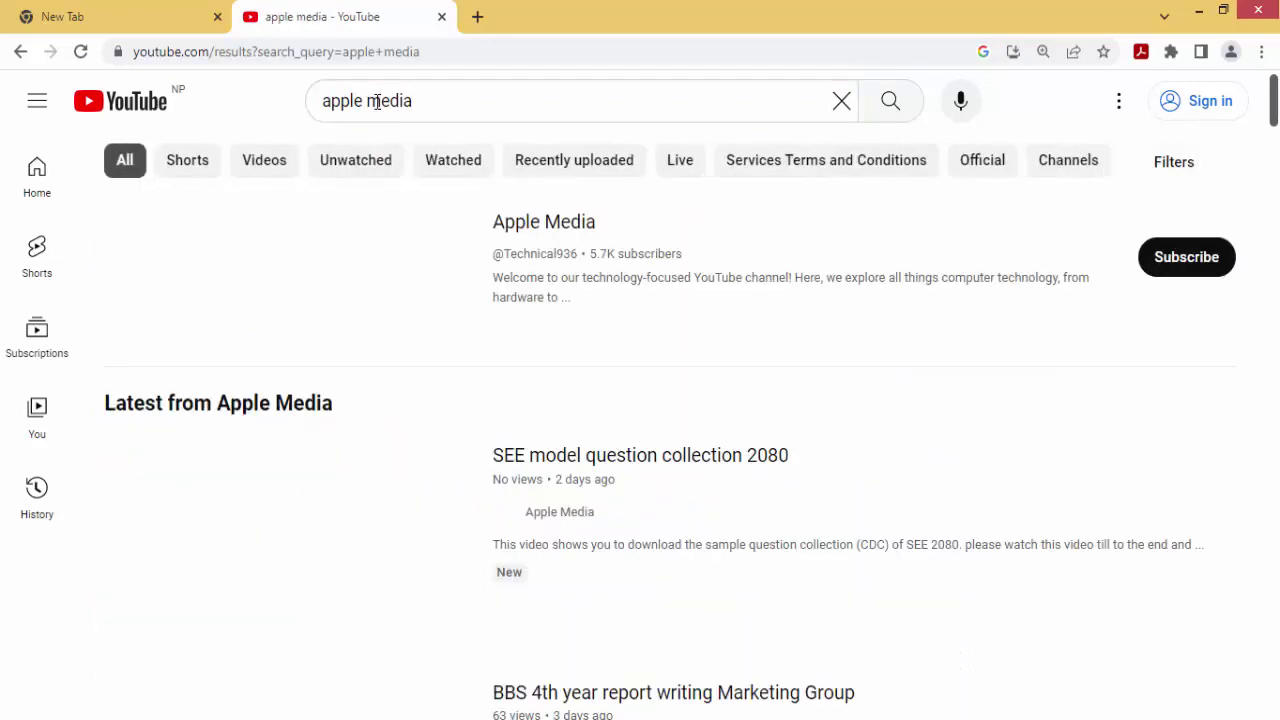
{"action": "left_click", "coordinate": [309, 261]}
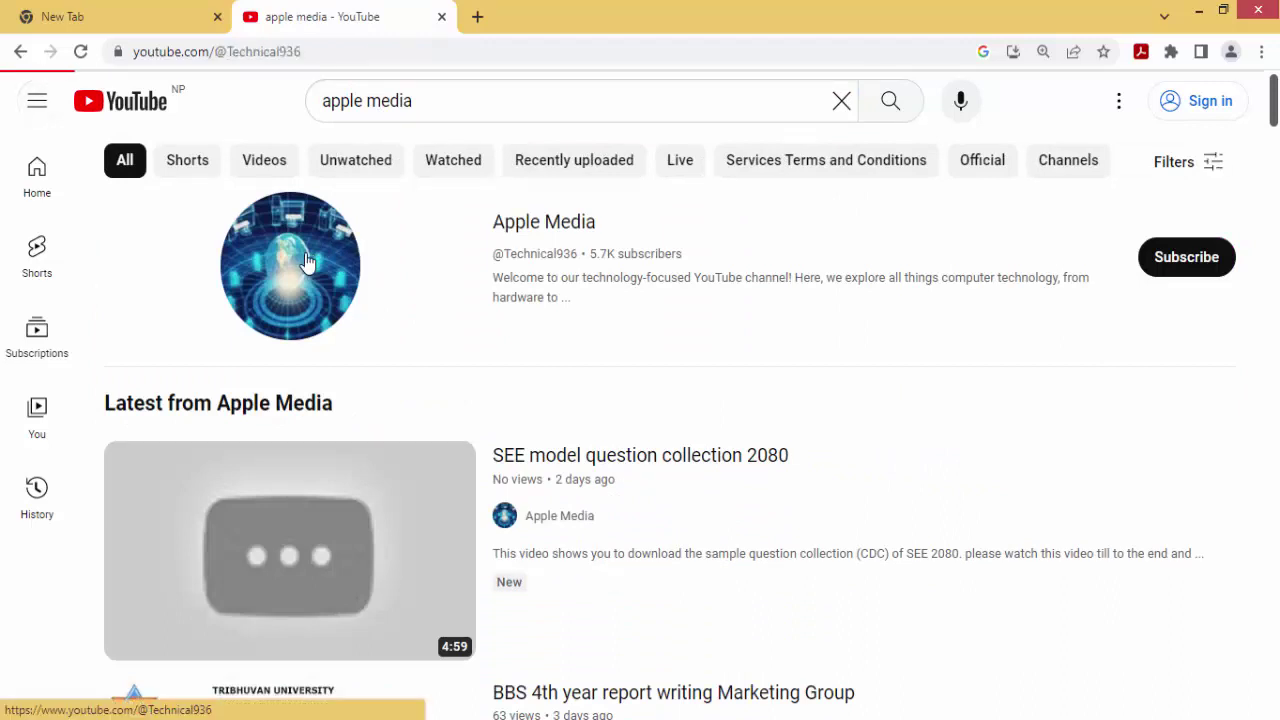
Copy the channel address, then copy the address of its Videos page
{"action": "left_click", "coordinate": [253, 51]}
{"action": "right_click", "coordinate": [251, 52]}
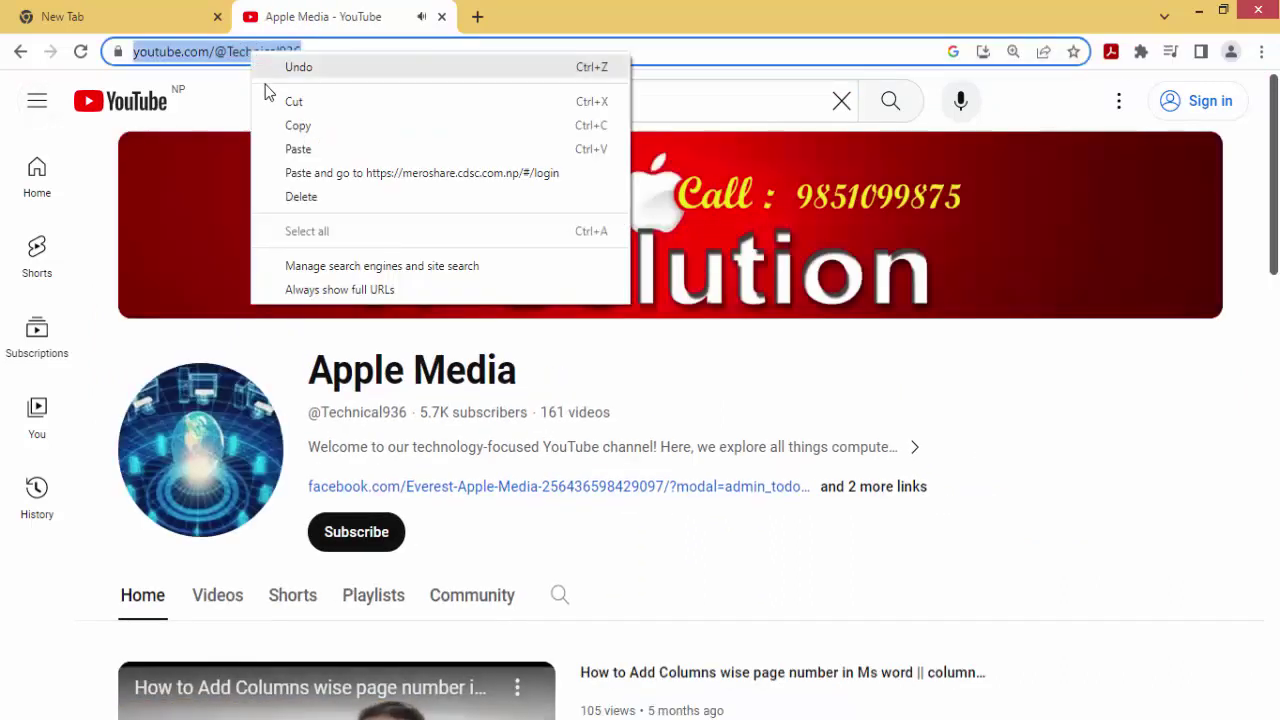
{"action": "left_click", "coordinate": [276, 125]}
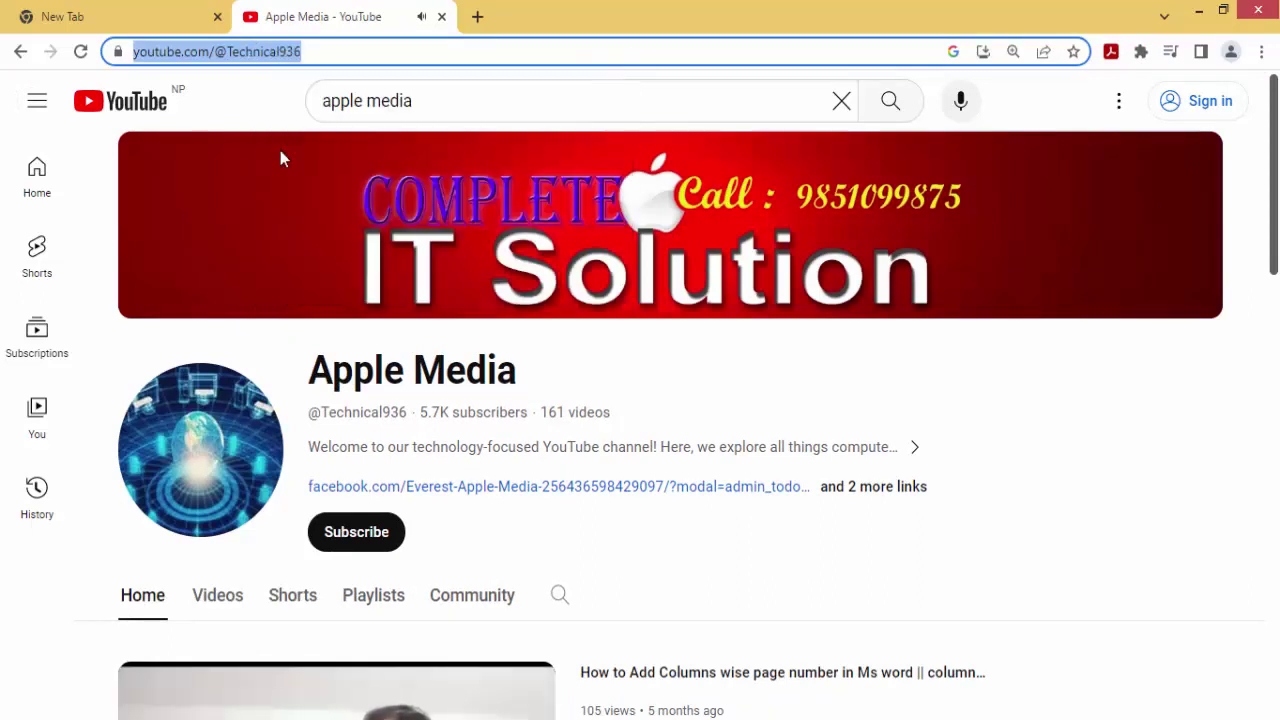
{"action": "left_click", "coordinate": [229, 598]}
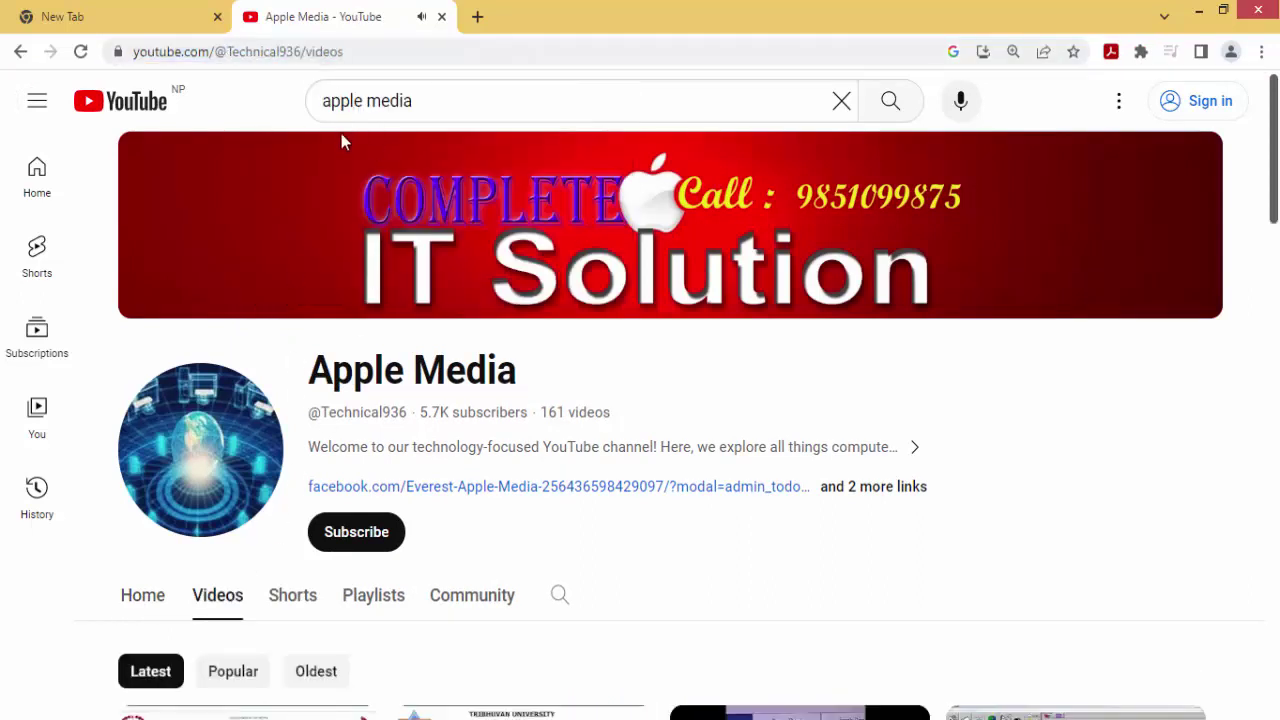
{"action": "left_click", "coordinate": [297, 55]}
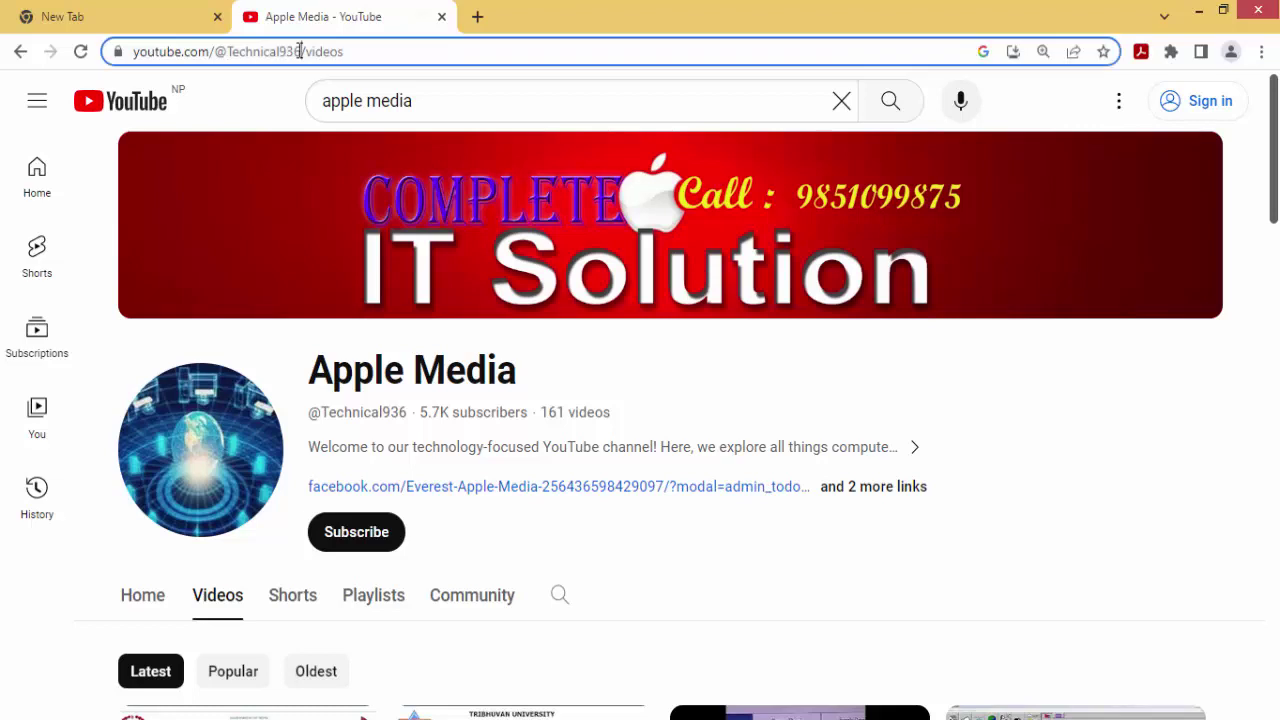
{"action": "right_click", "coordinate": [297, 55]}
{"action": "left_click", "coordinate": [335, 124]}
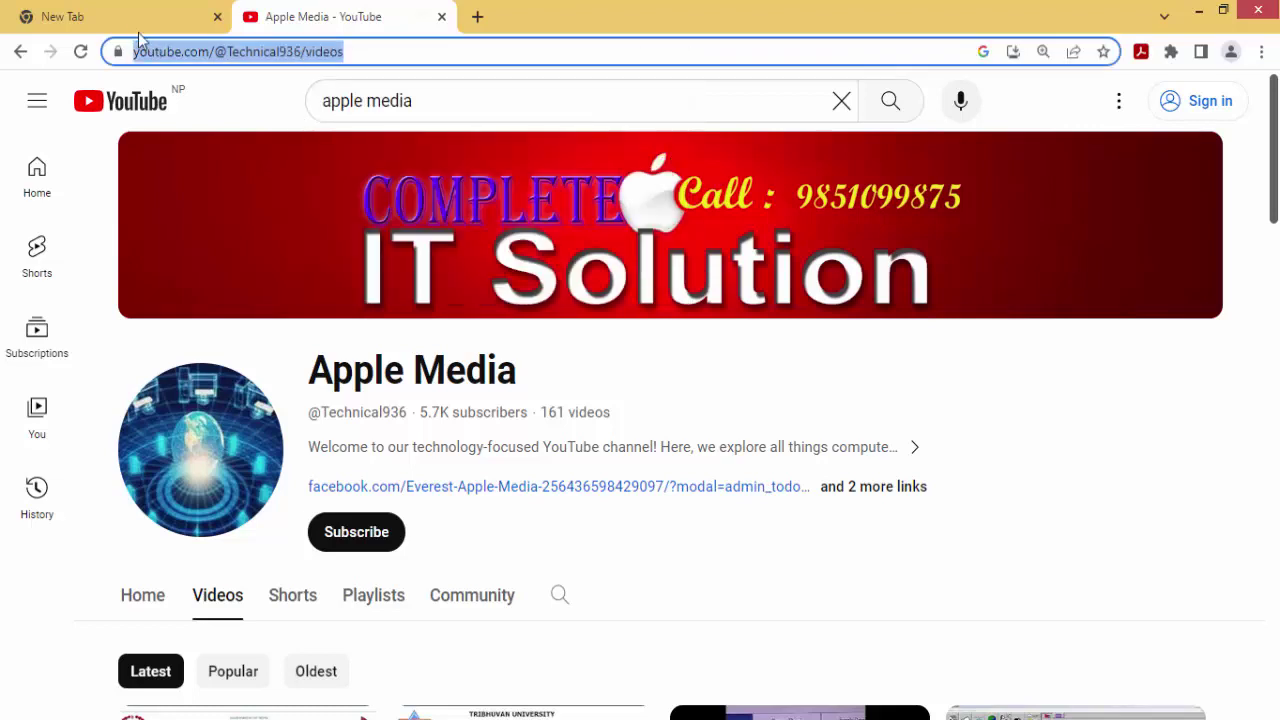
{"action": "left_click", "coordinate": [138, 30]}
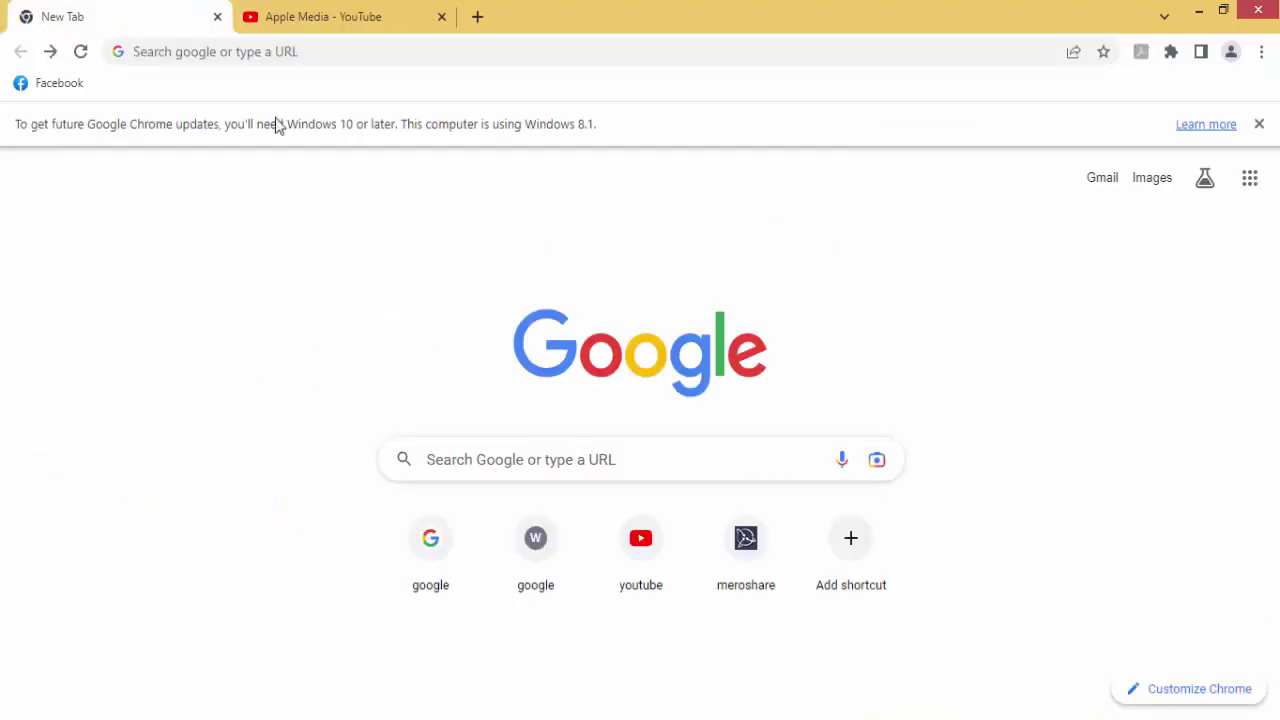
{"action": "left_click", "coordinate": [681, 518]}
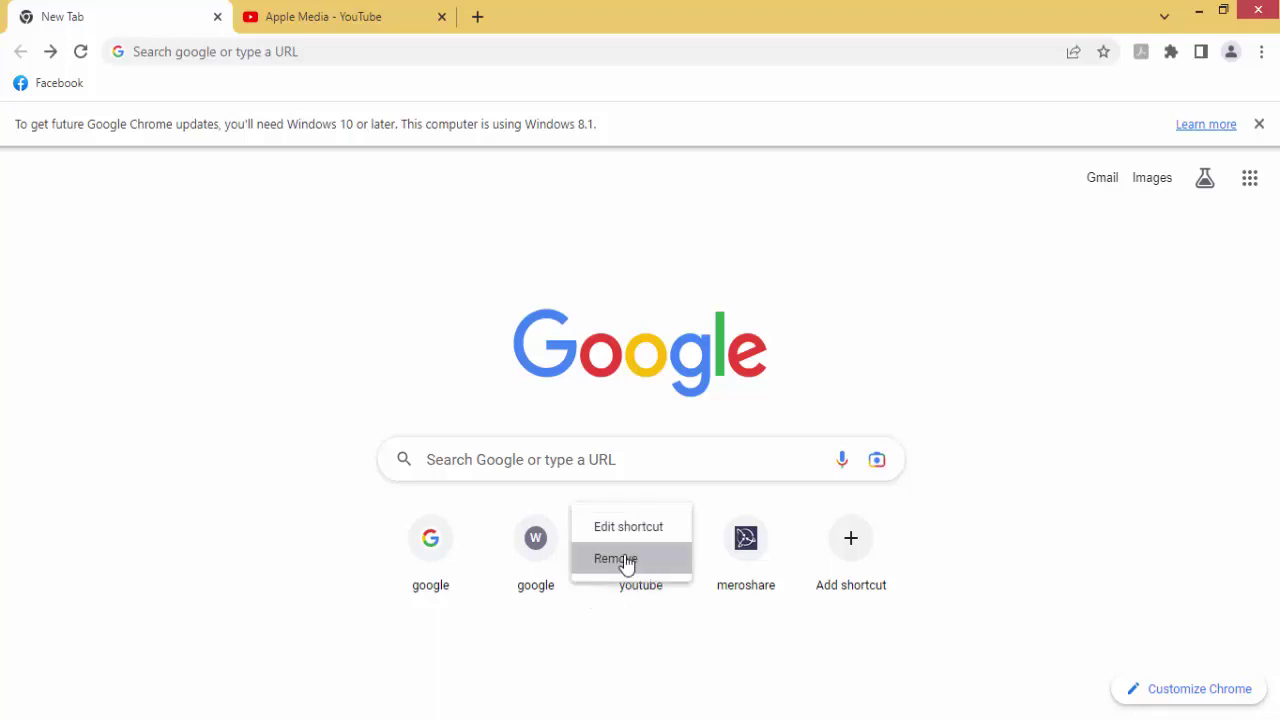
{"action": "left_click", "coordinate": [625, 527]}
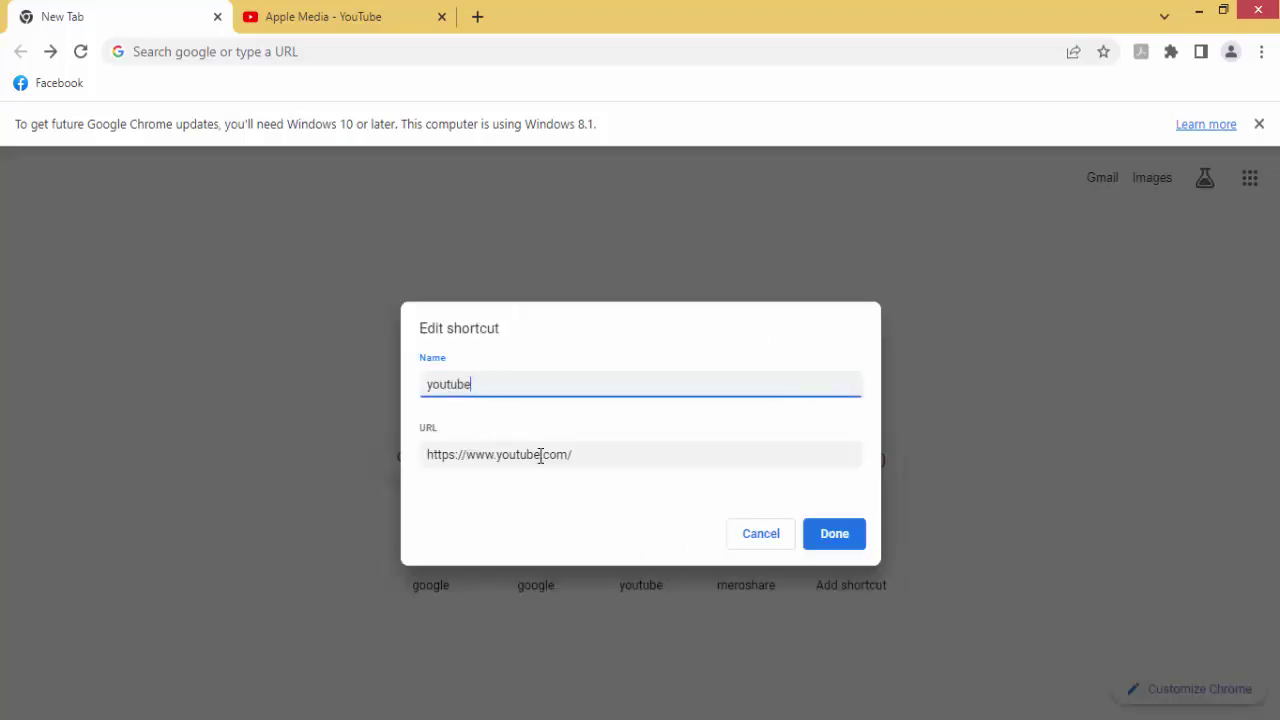
{"action": "key", "text": "Tab"}
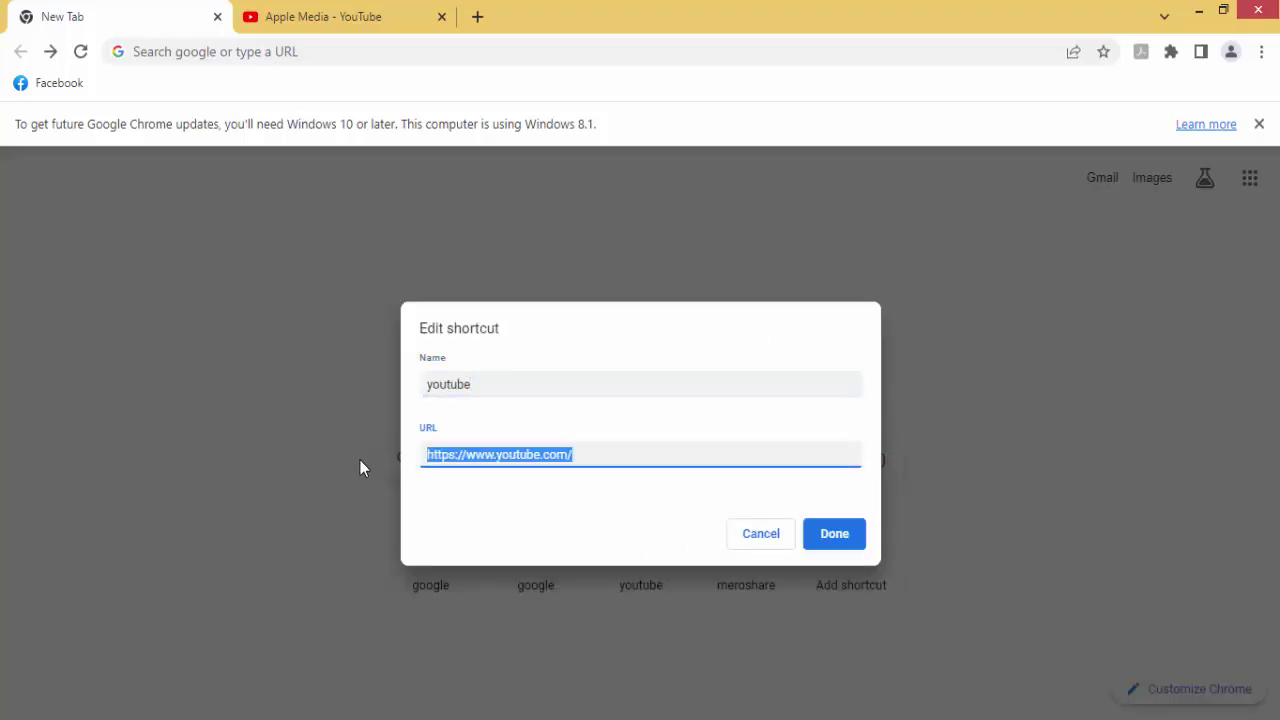
{"action": "key", "text": "ctrl+v"}
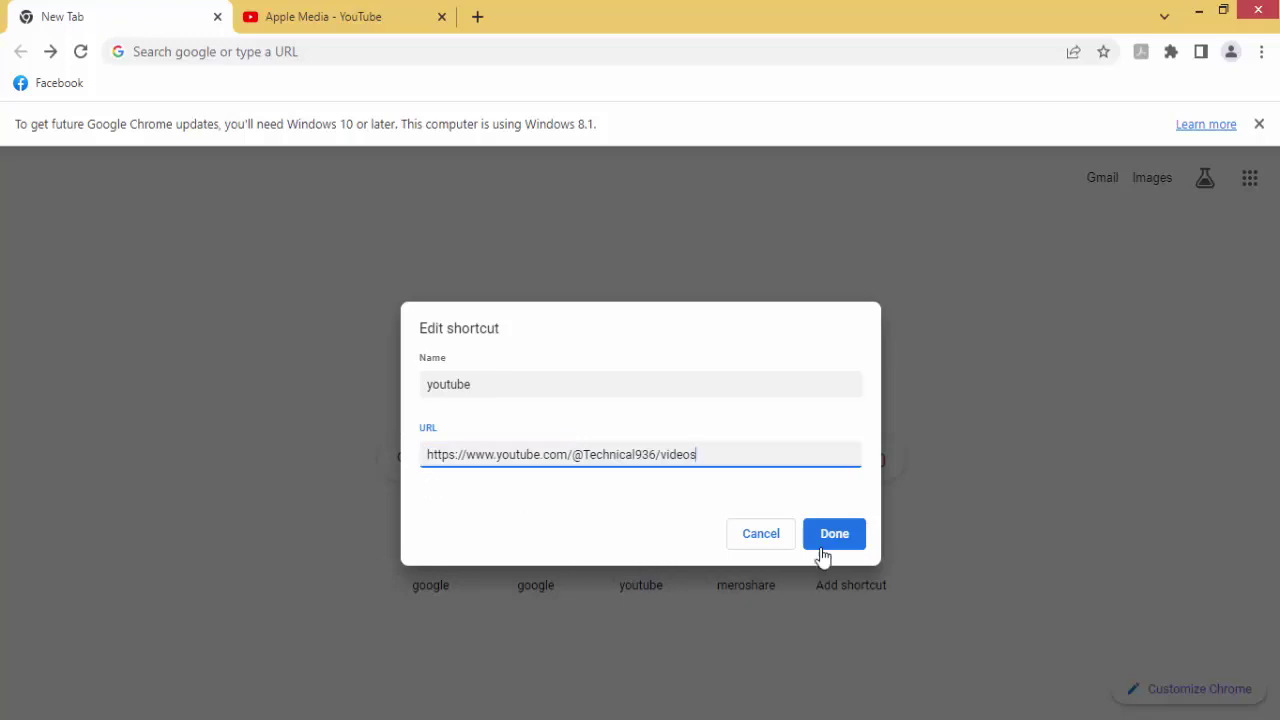
{"action": "left_click", "coordinate": [822, 552]}
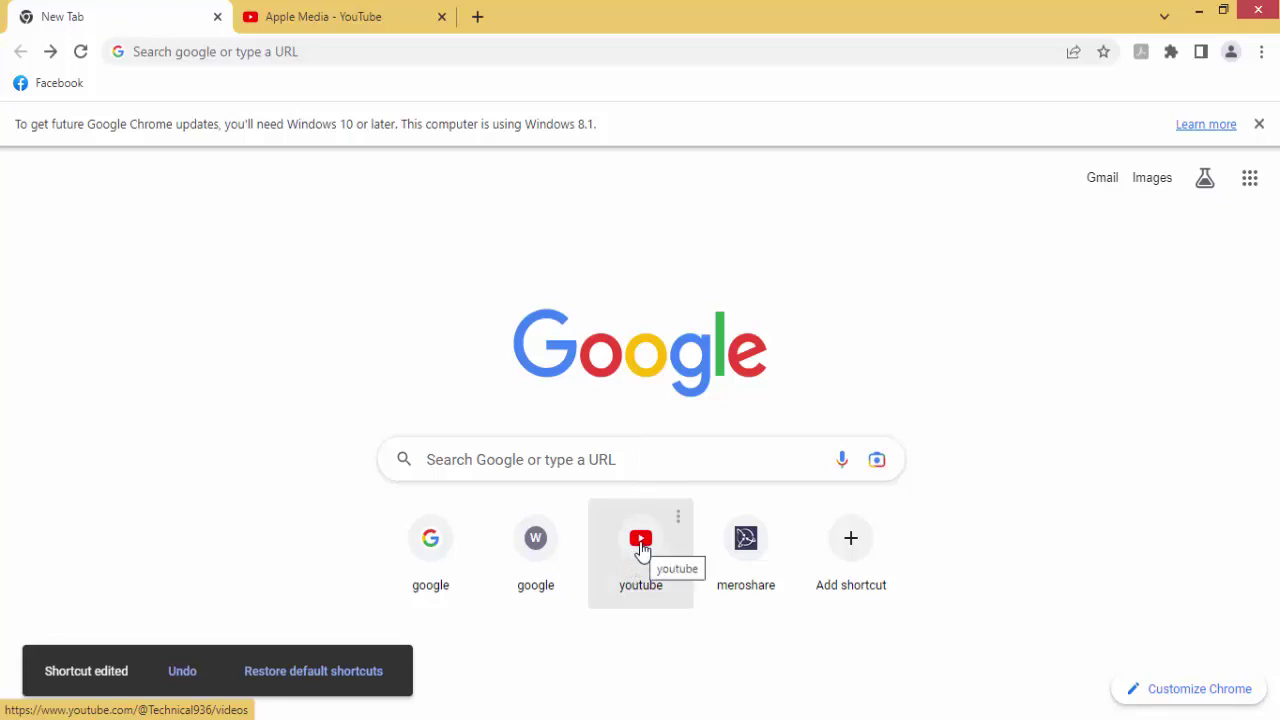
{"action": "left_click", "coordinate": [641, 550]}
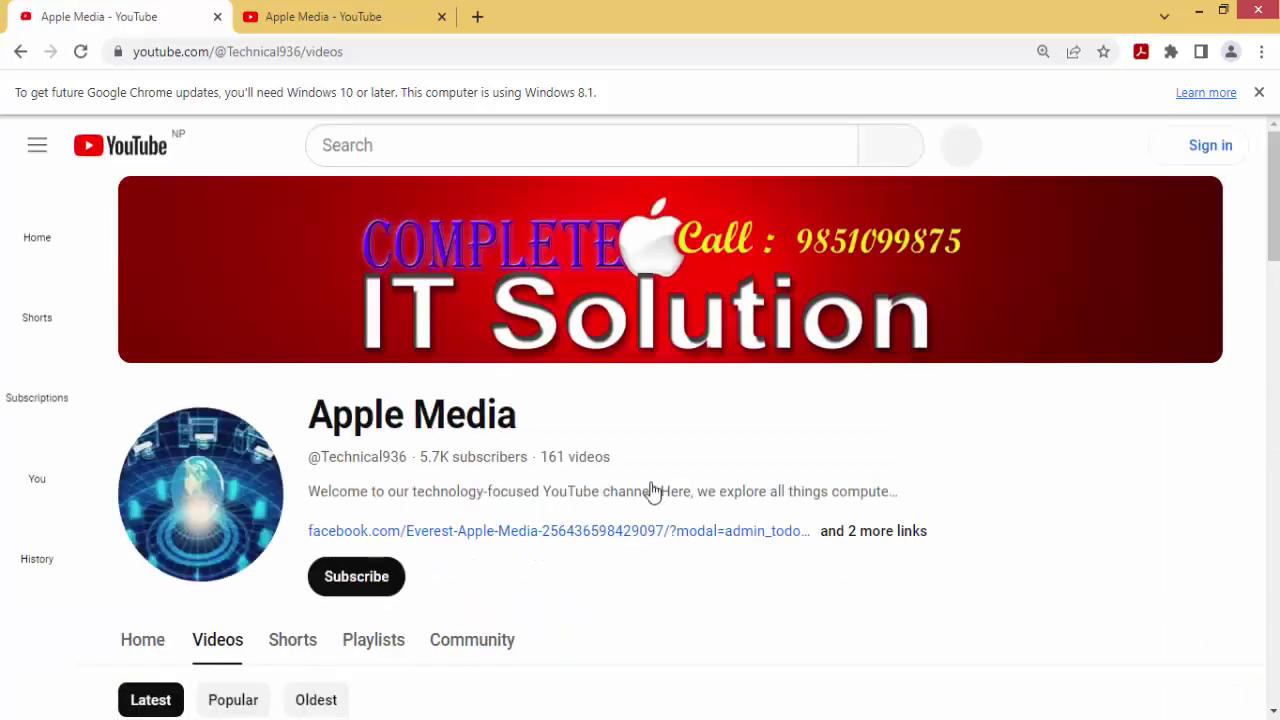
Check the channel's videos page, then test the meroshare shortcut and return to the New Tab page
{"action": "scroll", "coordinate": [641, 440], "scroll_direction": "down", "scroll_amount": 2}
{"action": "scroll", "coordinate": [637, 437], "scroll_direction": "down", "scroll_amount": 1}
{"action": "scroll", "coordinate": [640, 437], "scroll_direction": "down", "scroll_amount": 1}
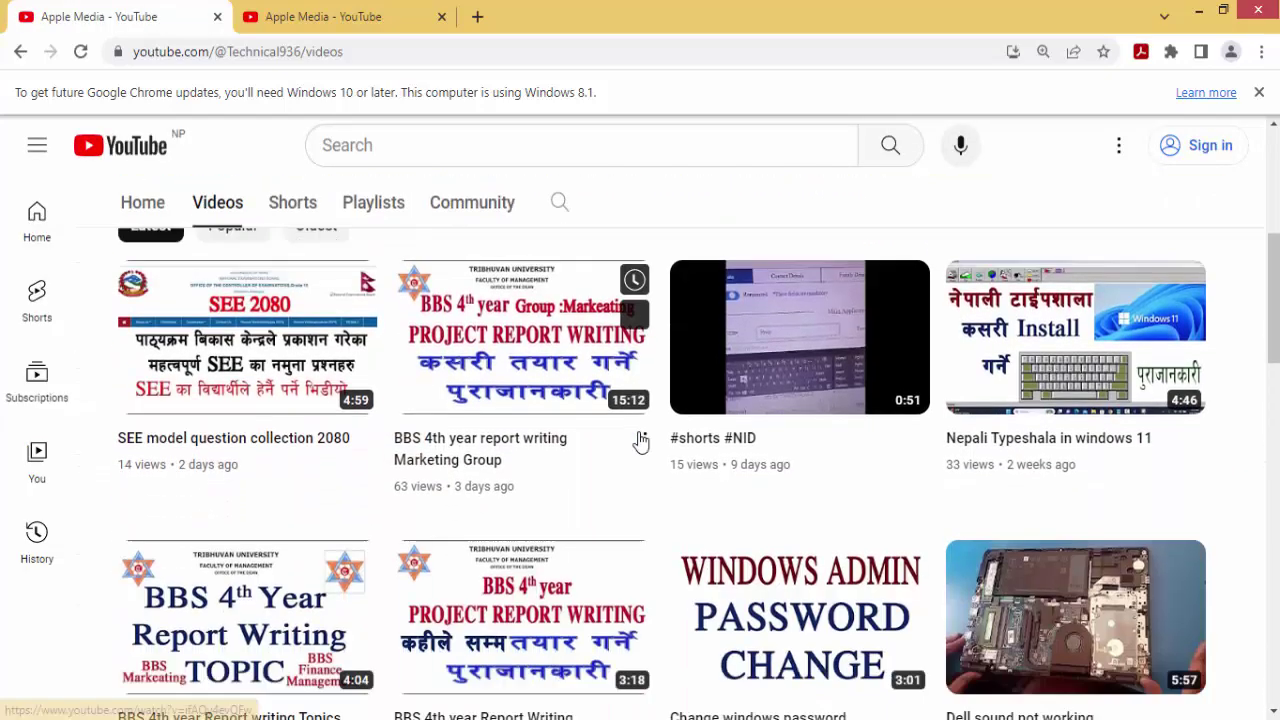
{"action": "scroll", "coordinate": [555, 481], "scroll_direction": "up", "scroll_amount": 1}
{"action": "scroll", "coordinate": [555, 481], "scroll_direction": "up", "scroll_amount": 4}
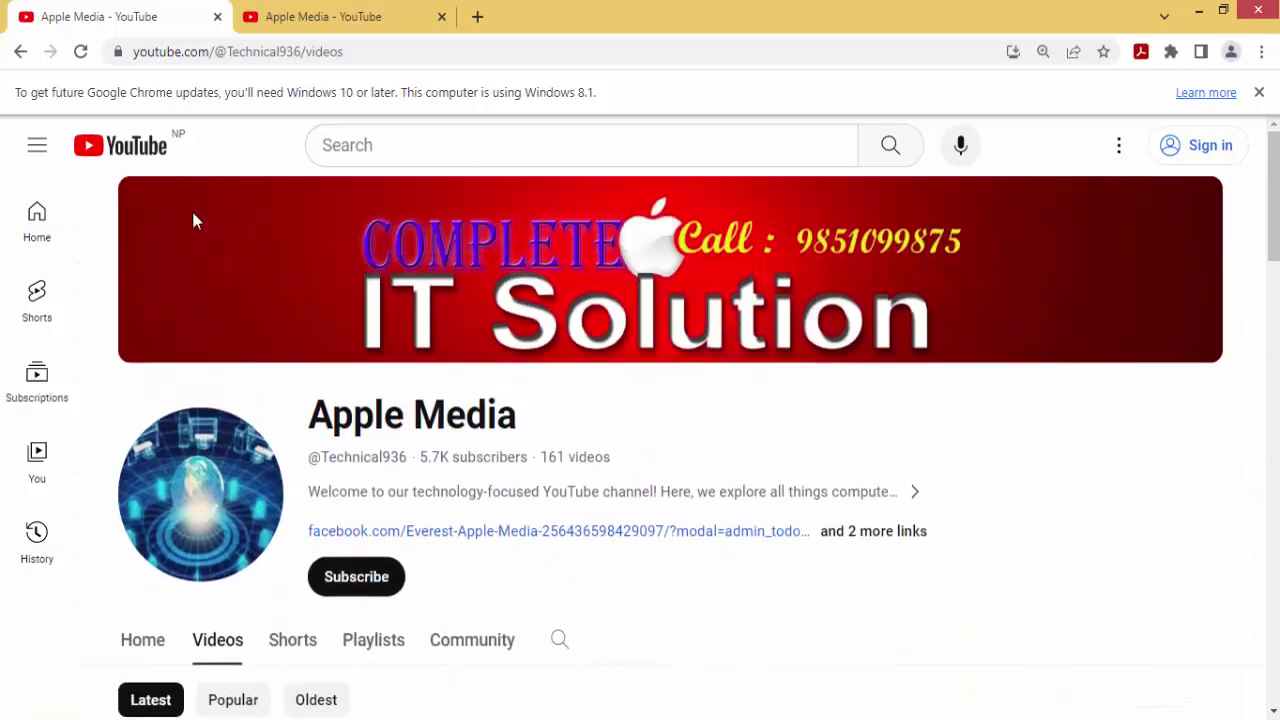
{"action": "left_click", "coordinate": [15, 51]}
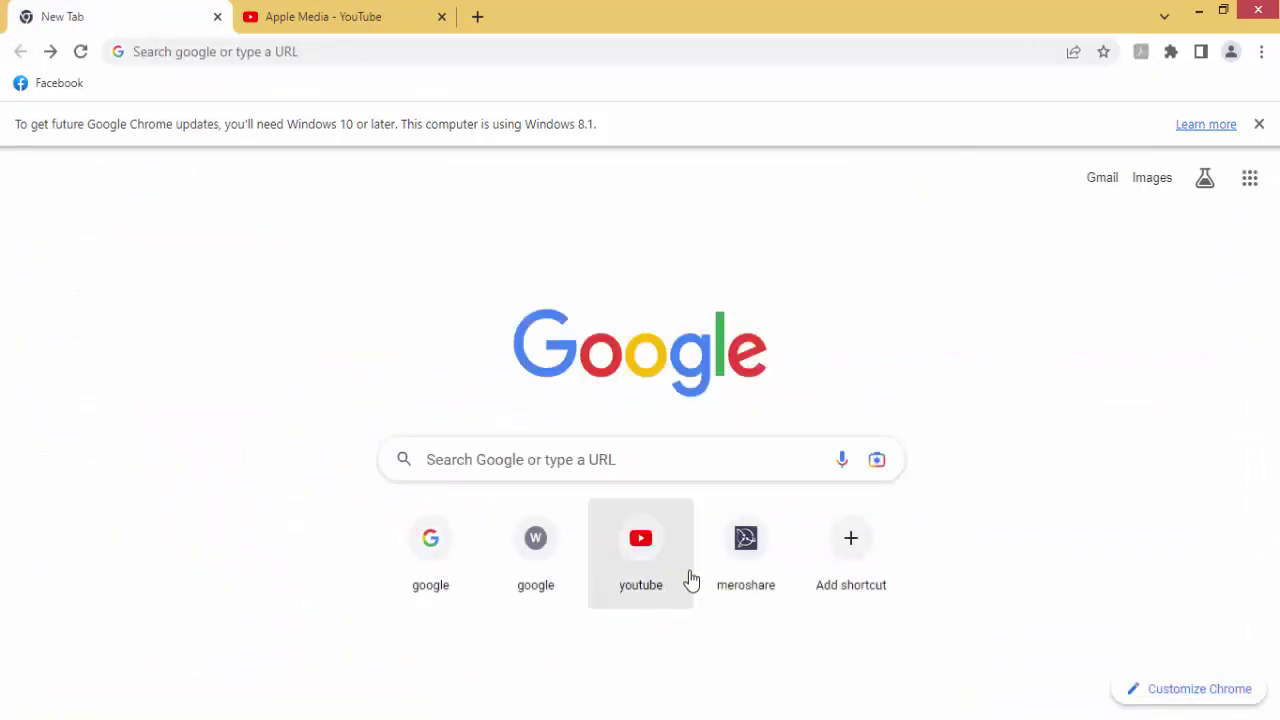
{"action": "left_click", "coordinate": [744, 557]}
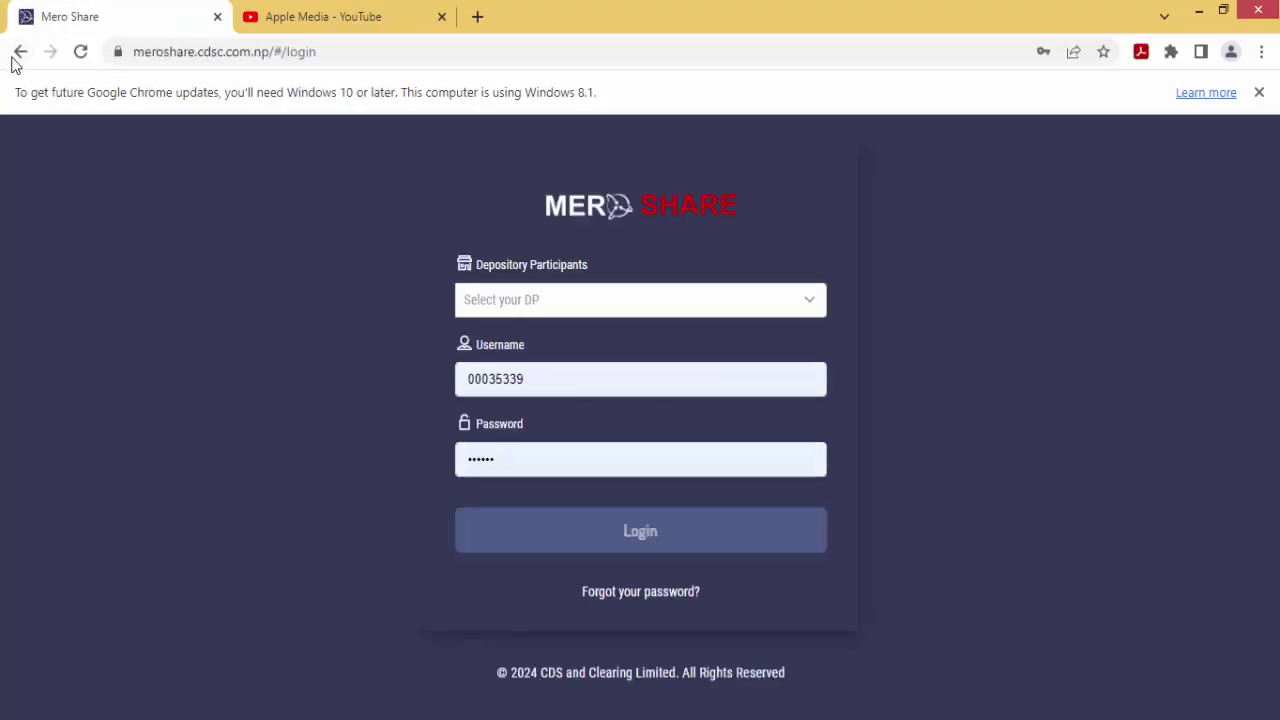
{"action": "left_click", "coordinate": [19, 52]}
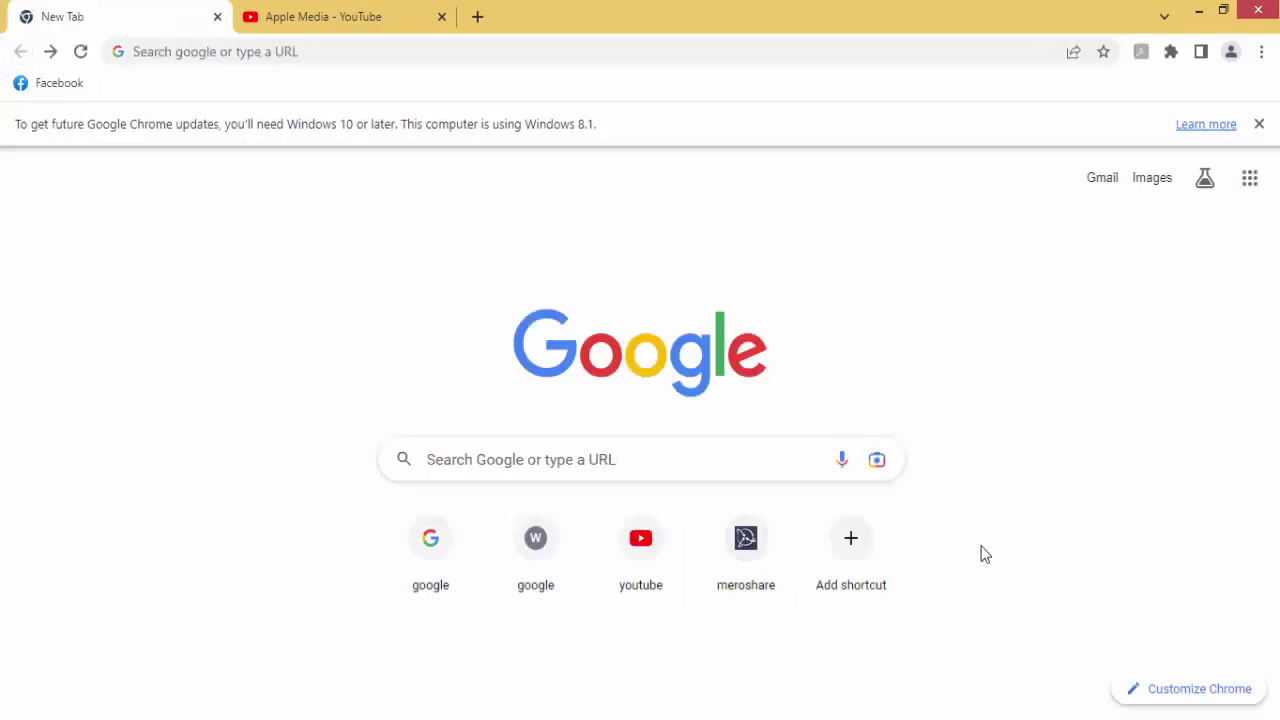